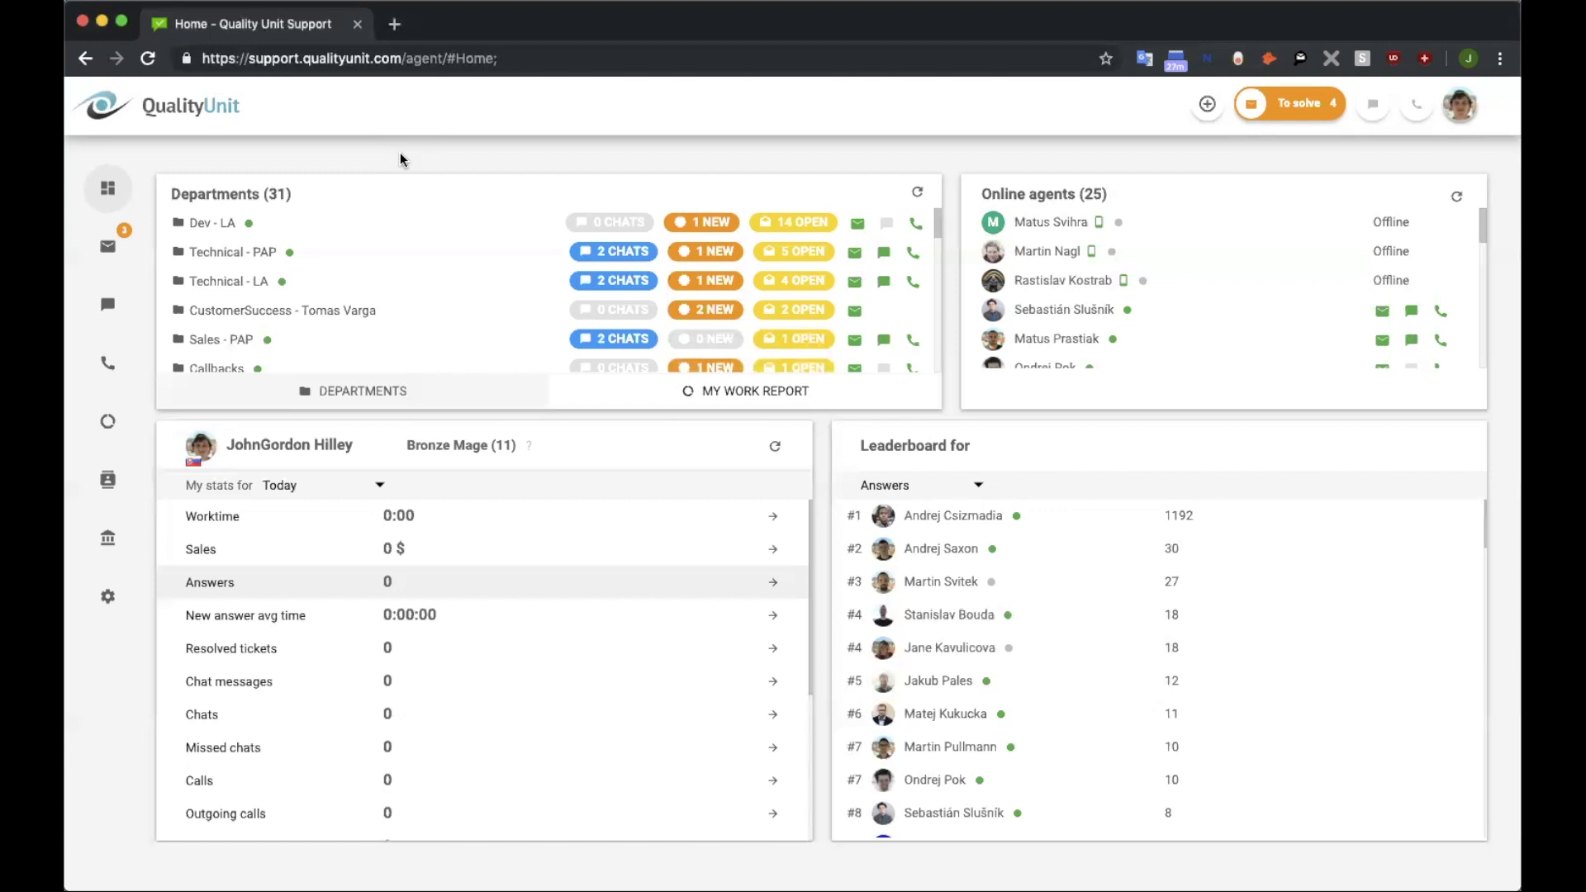
Step: Open the system plugins list in the configuration and examine the Multi Knowledgebase plugin entry
click(109, 604)
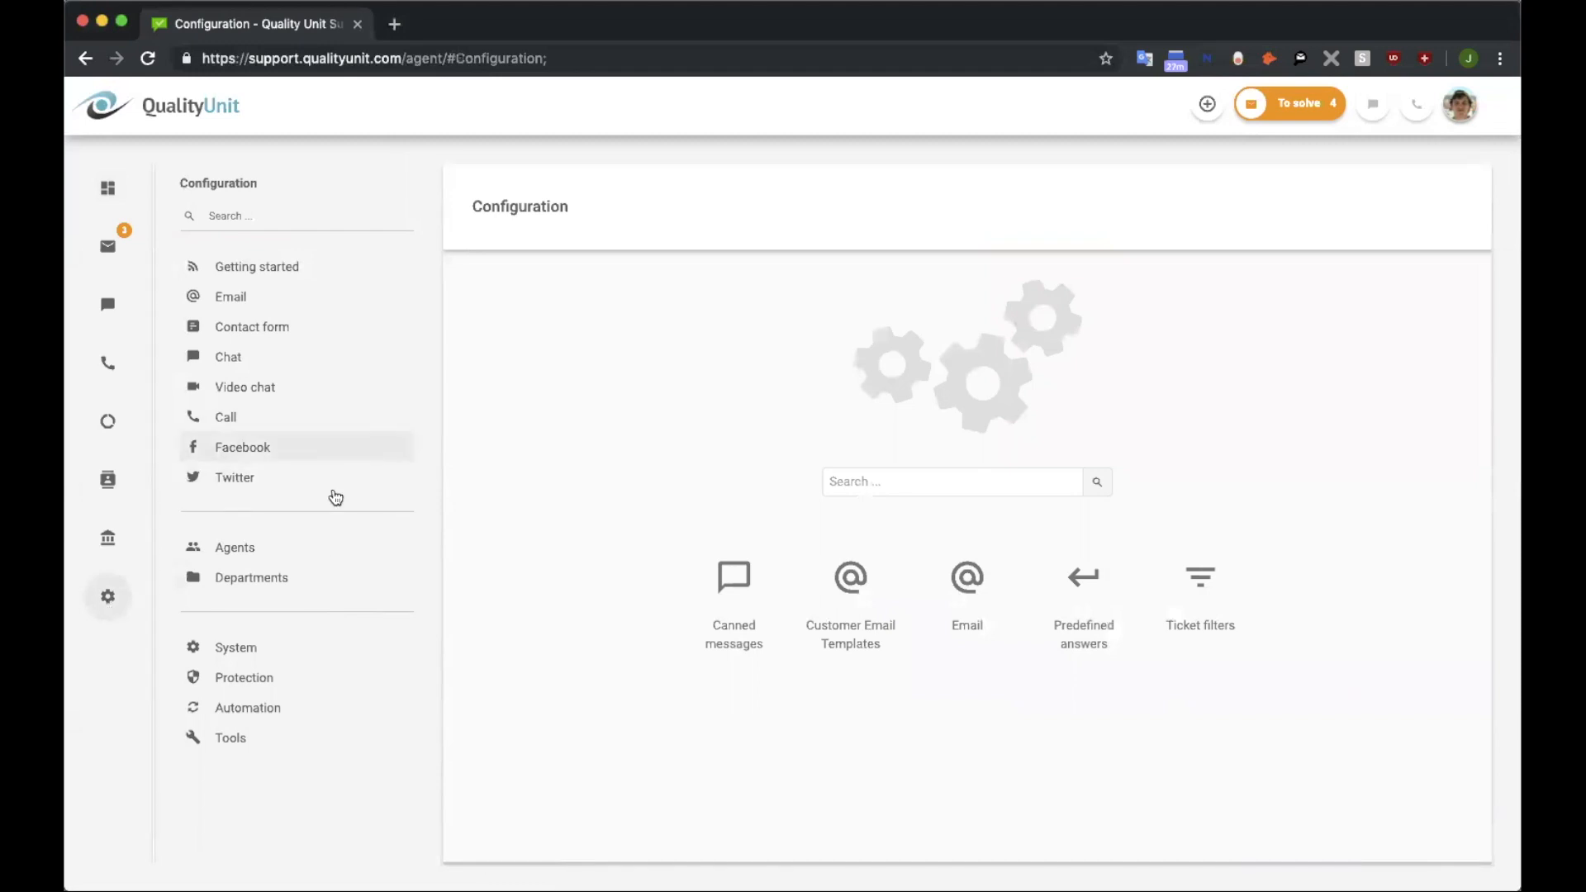
click(328, 643)
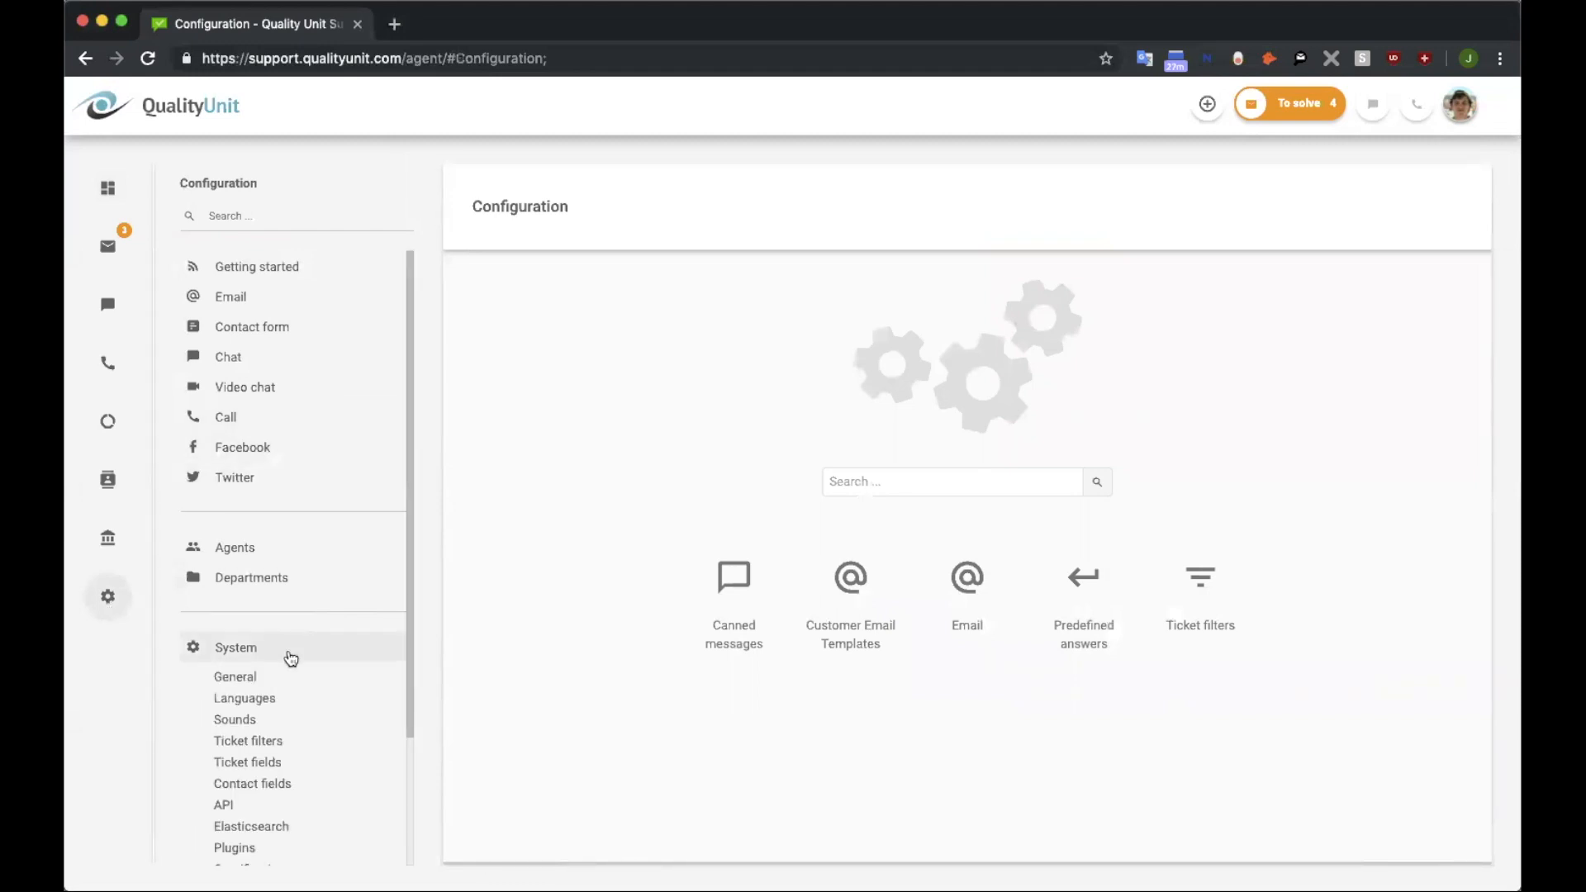
scroll(340, 746, down, 3)
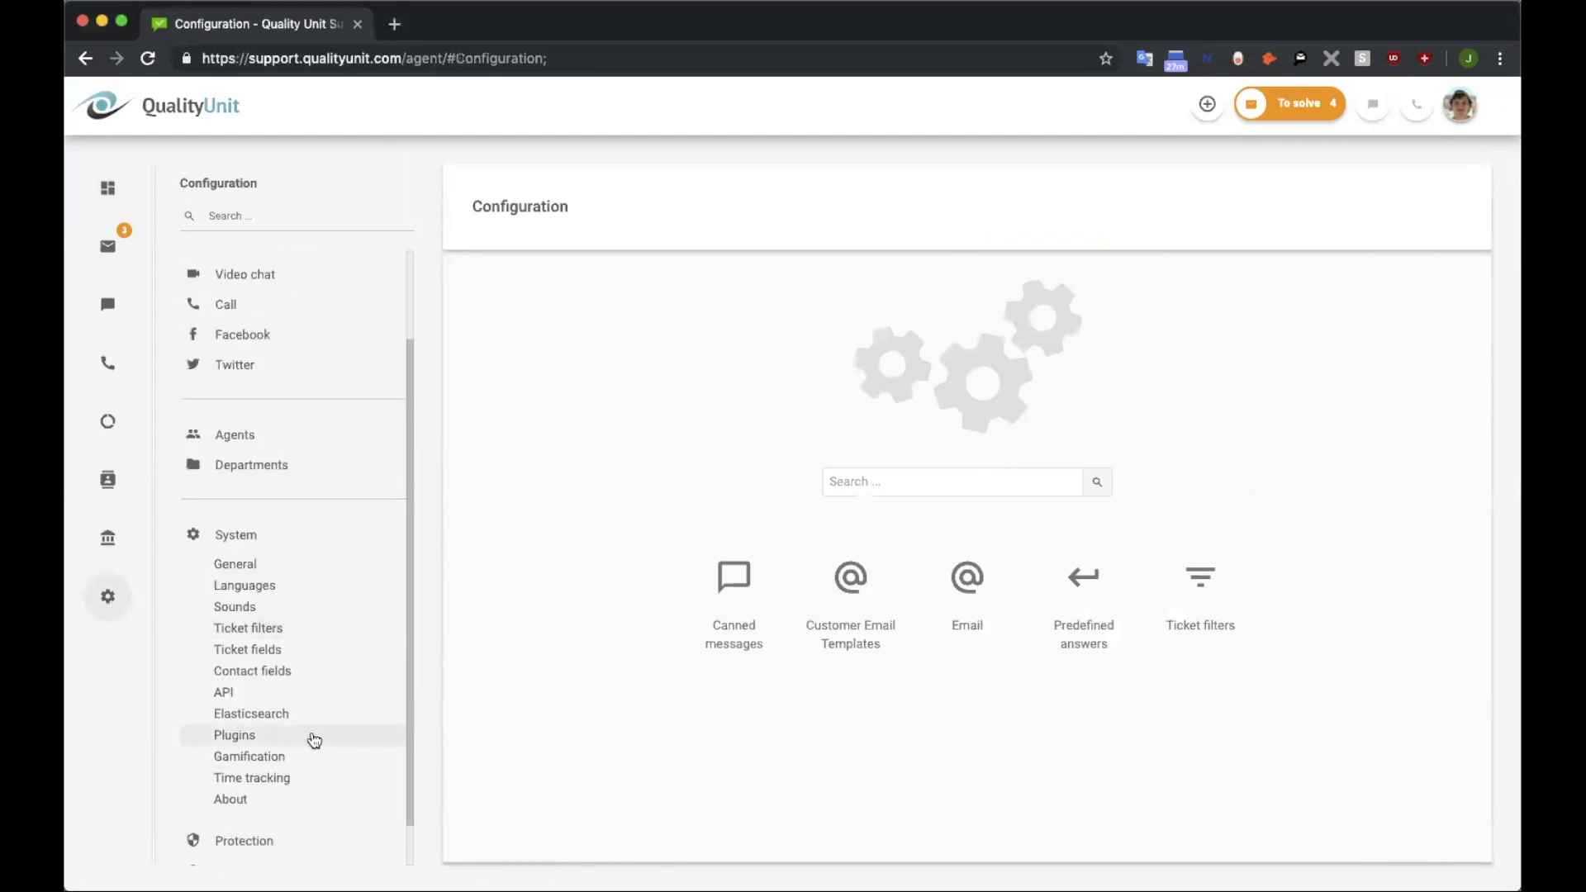
click(314, 732)
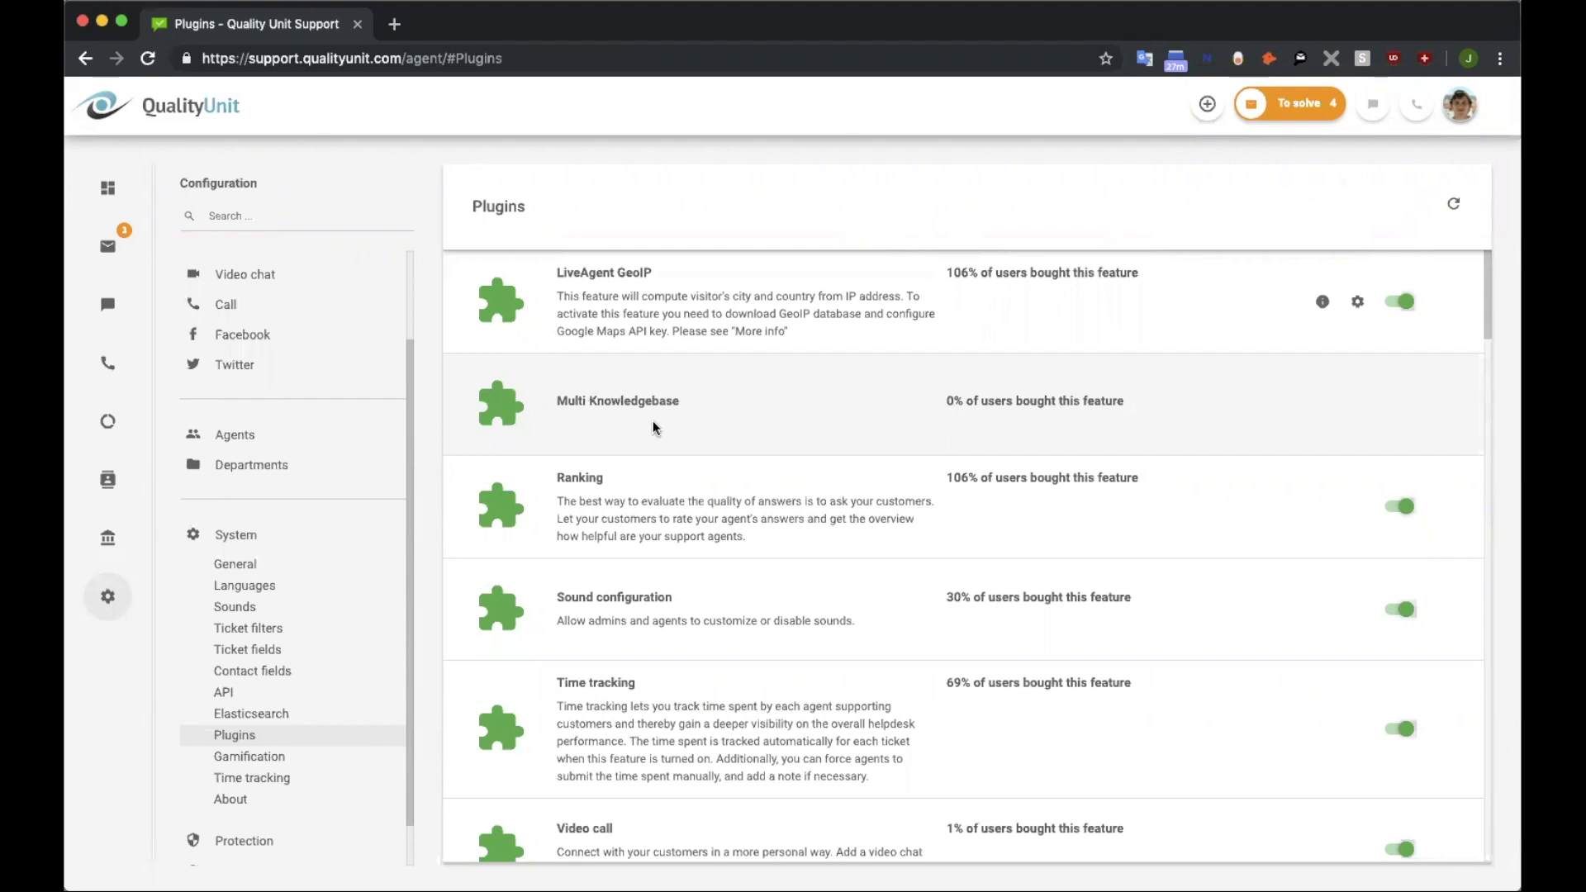
Step: Open the customer portal section and look through the Ladesk and General knowledge bases
click(103, 487)
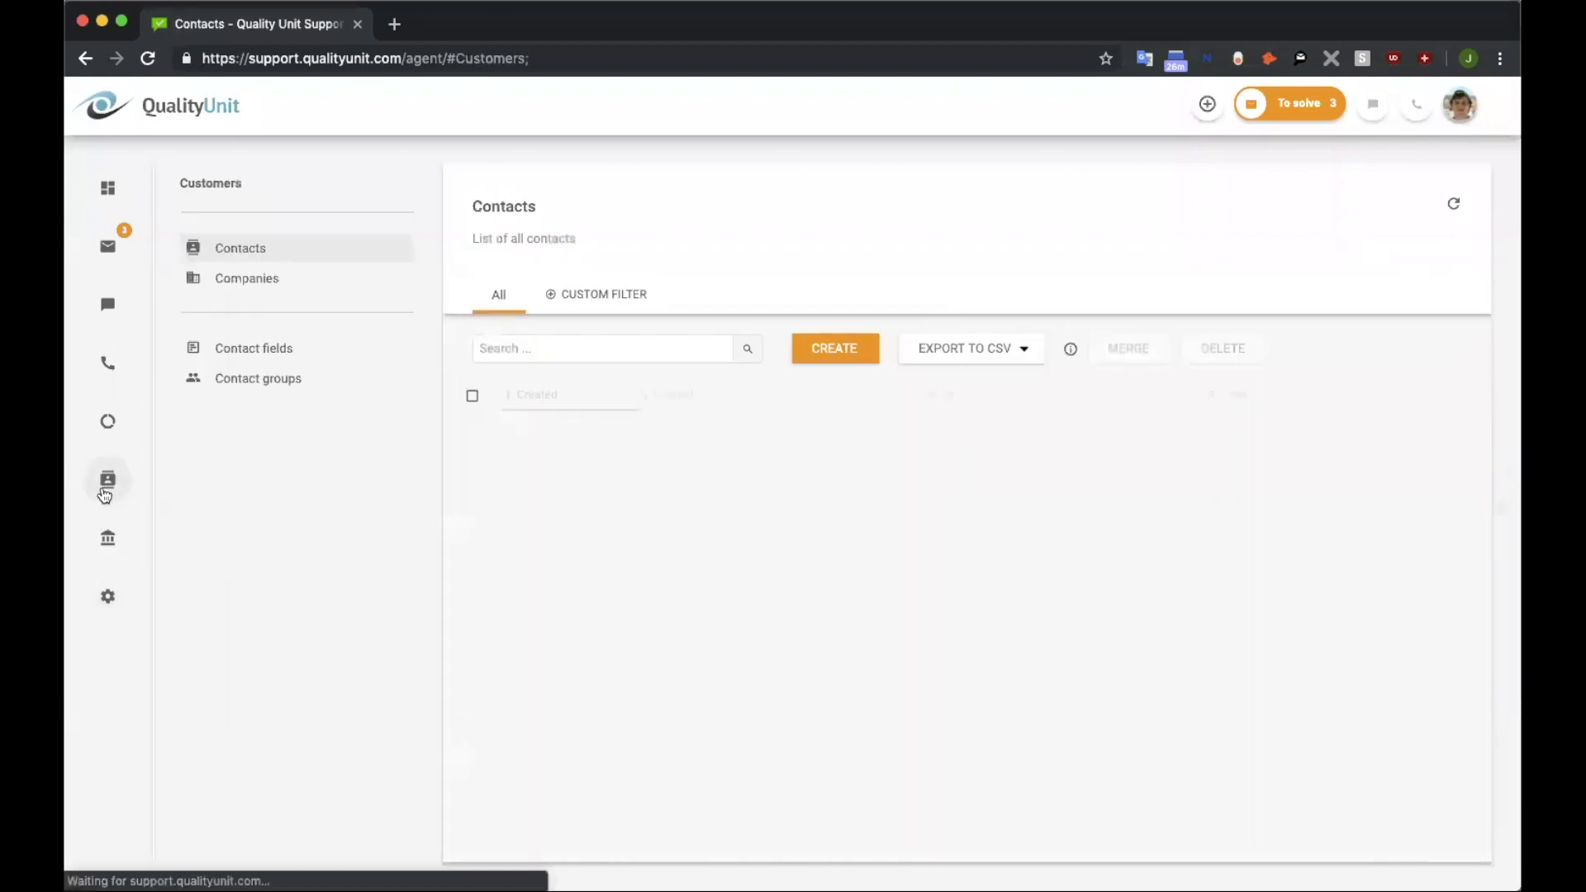
click(107, 541)
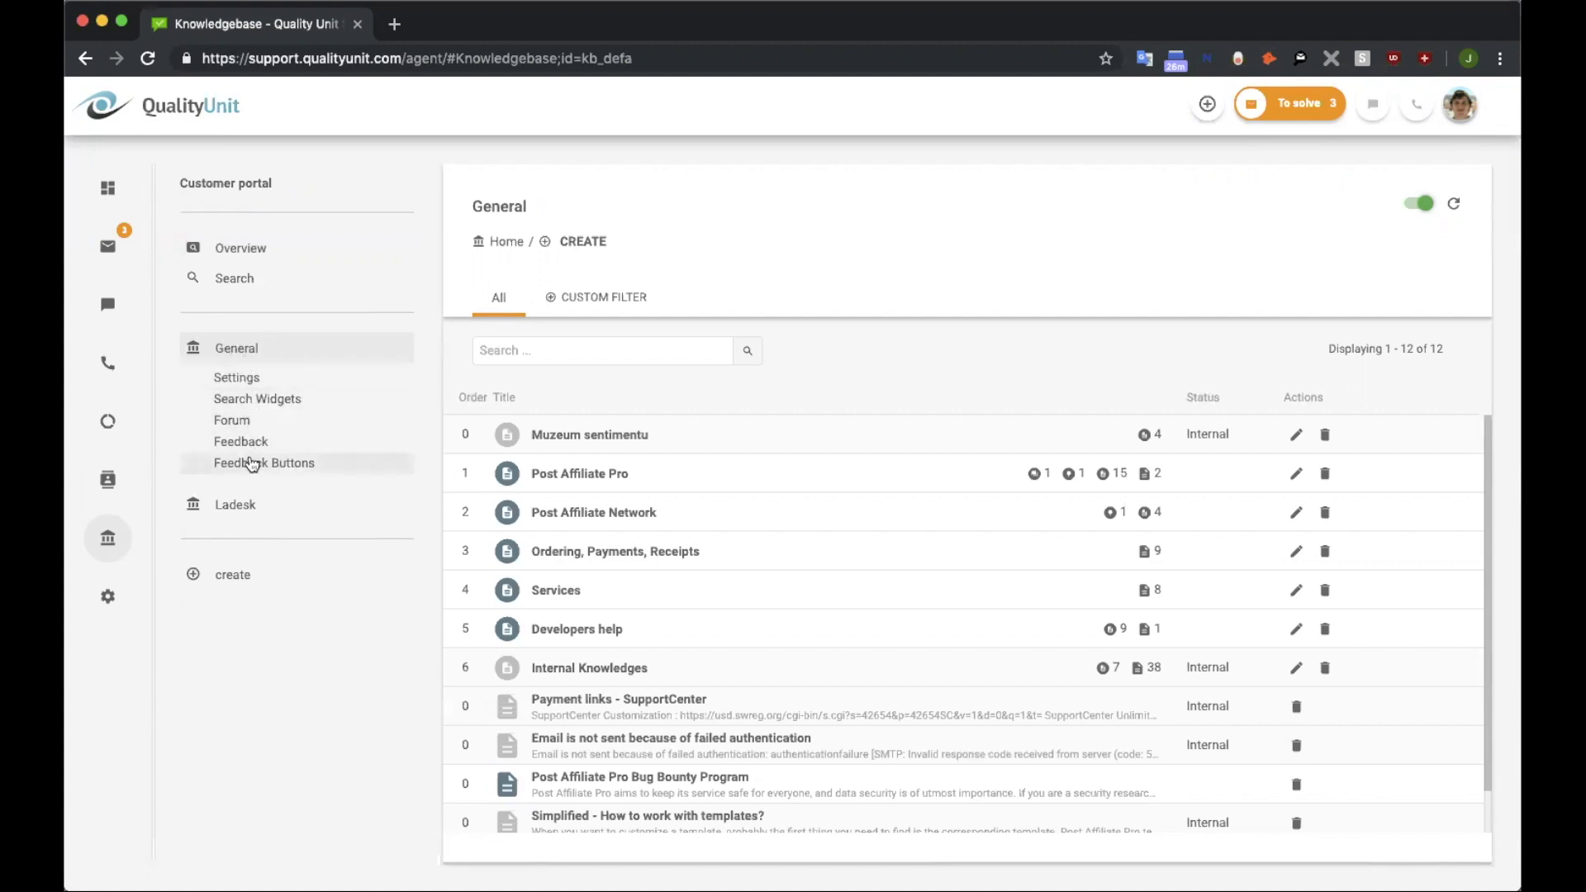
click(243, 504)
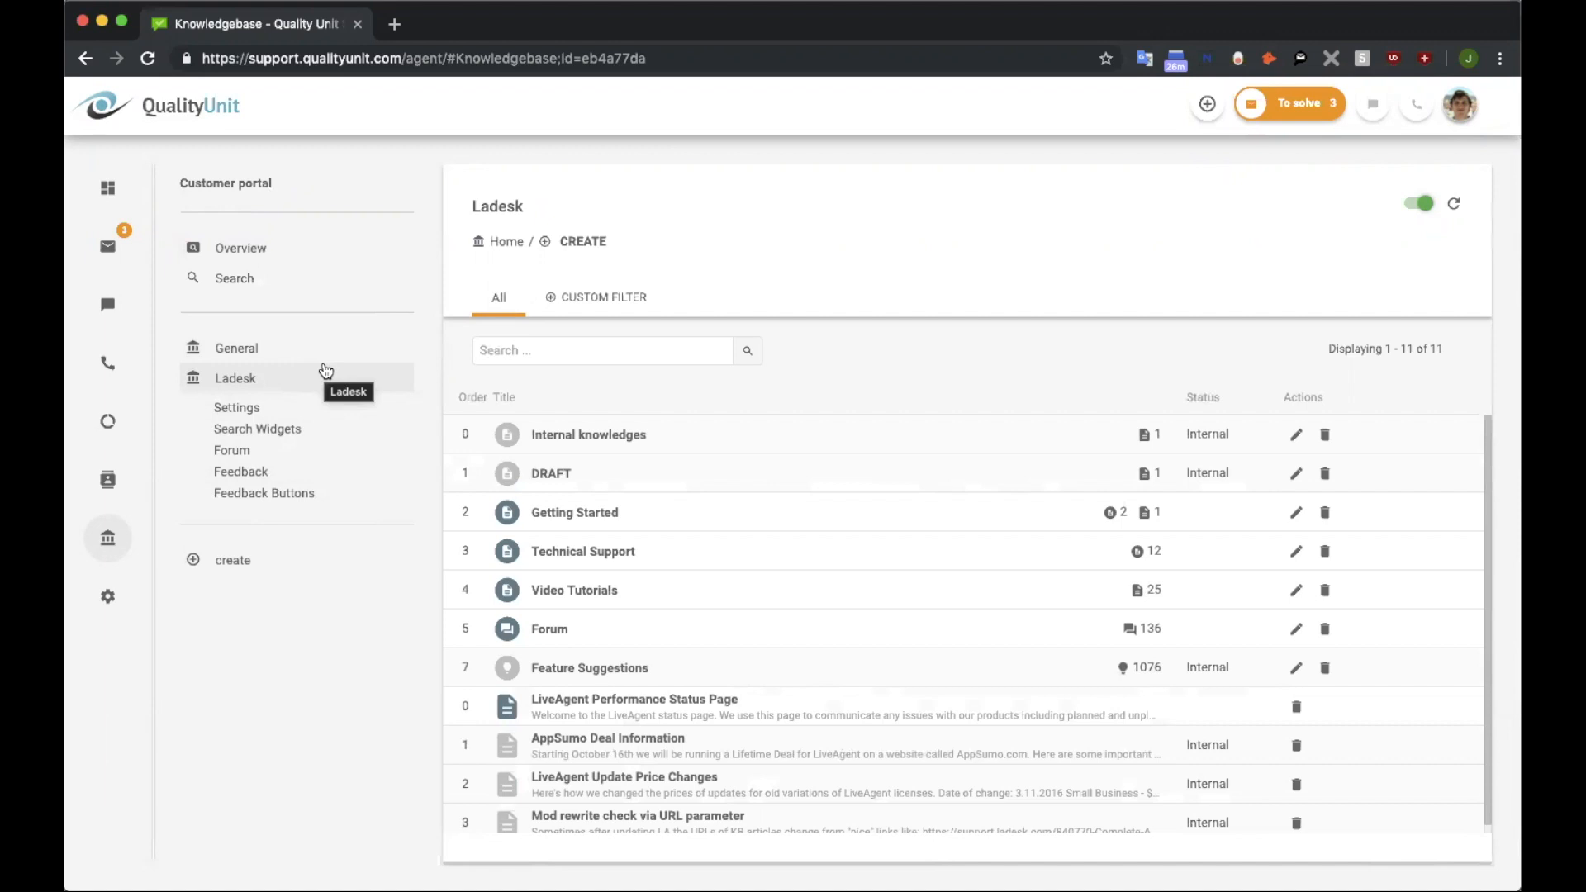
click(252, 353)
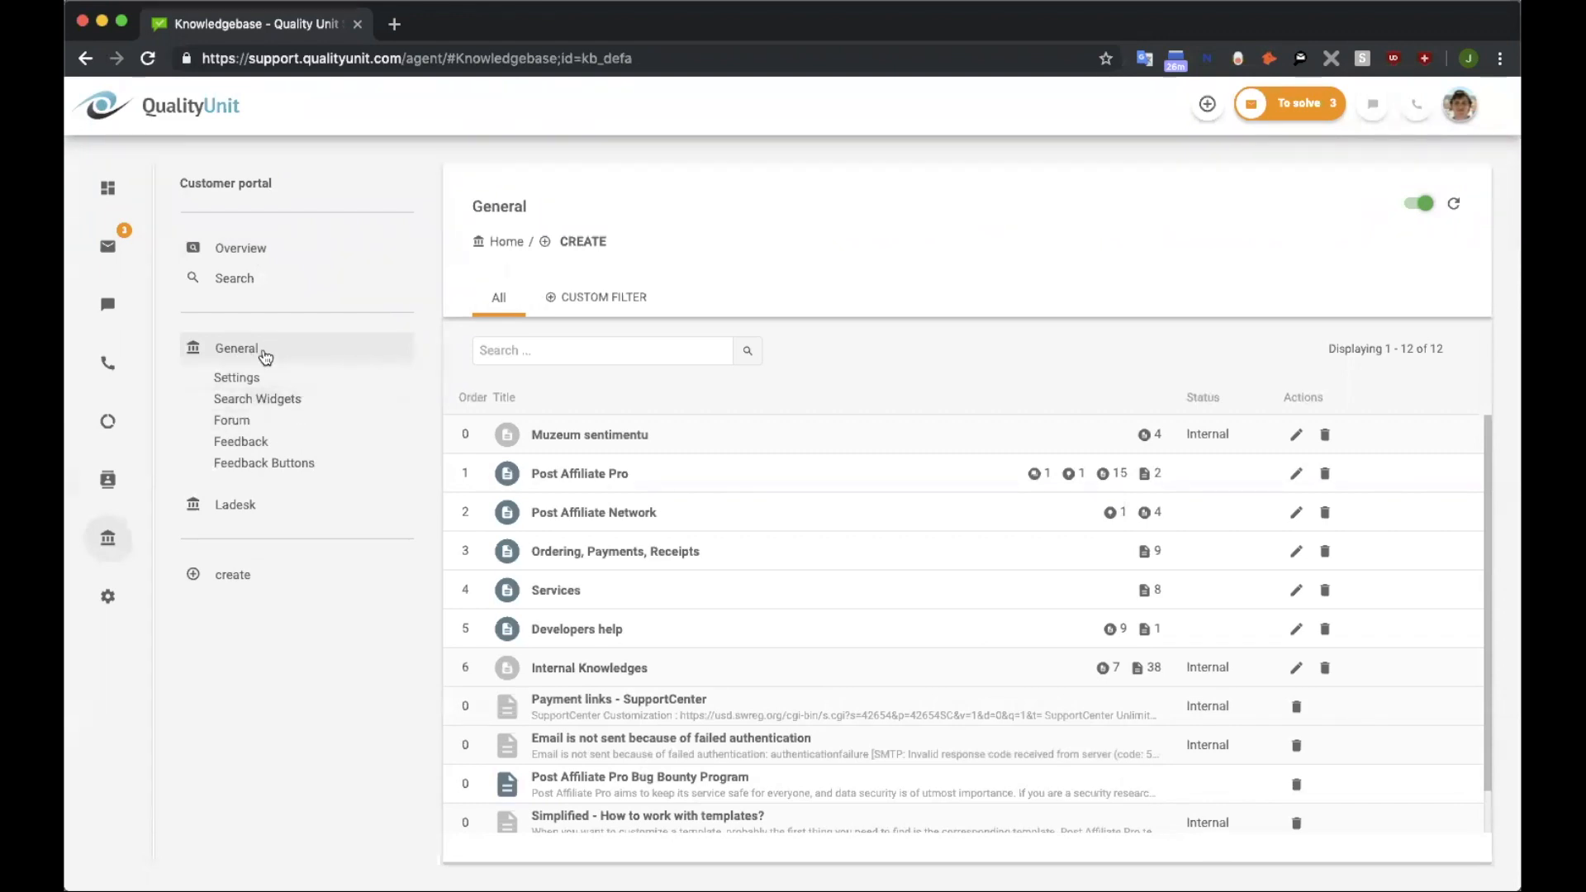
Step: Draft a new customer portal named Apple with the domain apple.ladesk.com, and discard the form without creating it
click(221, 580)
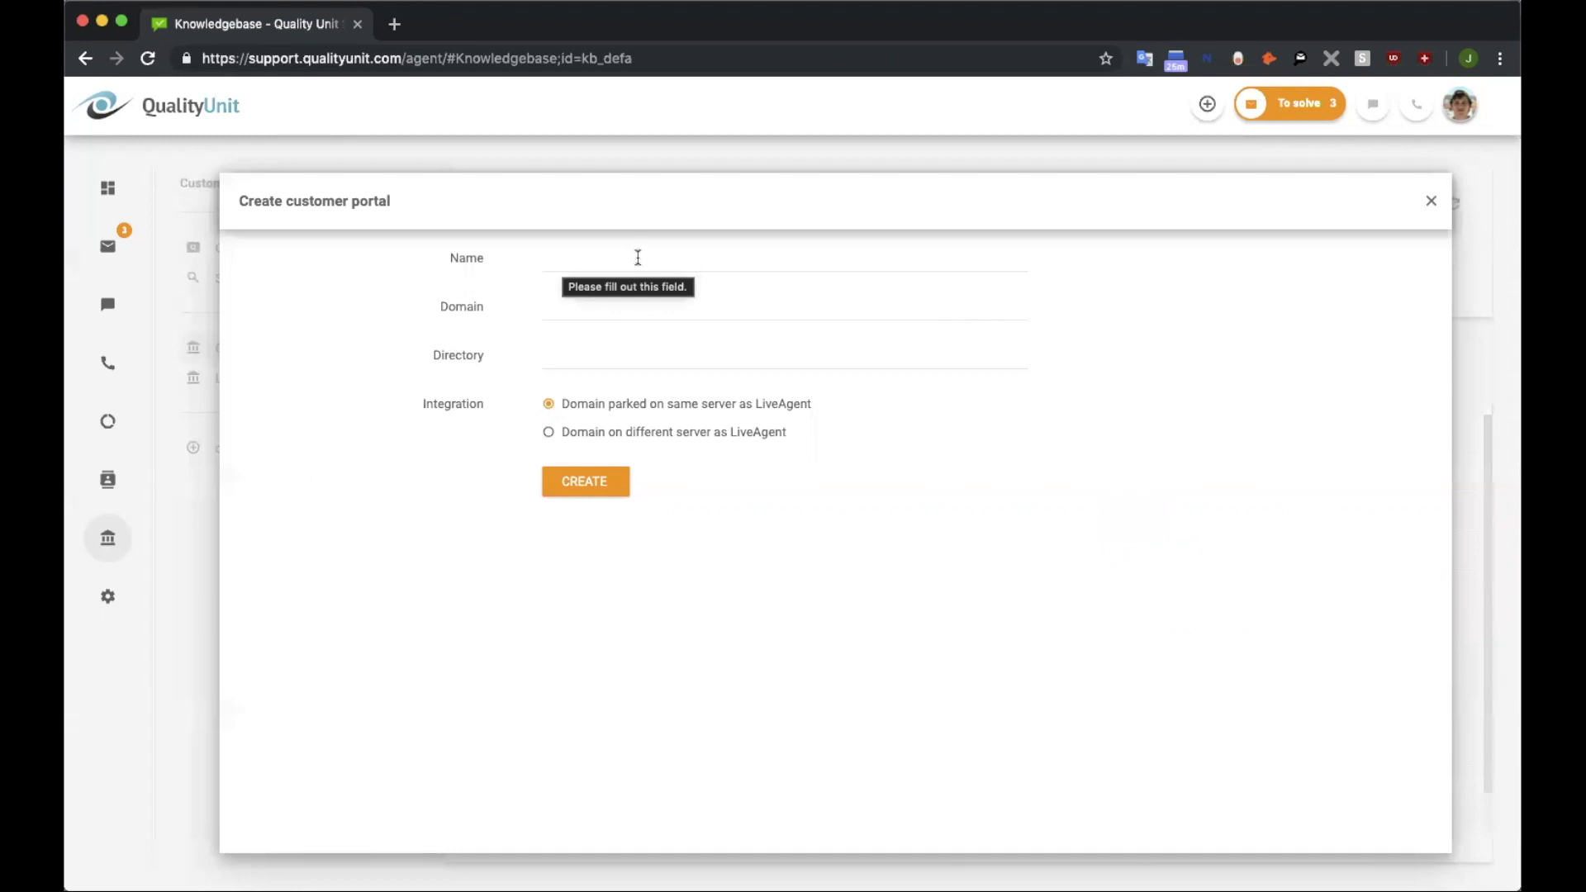
click(561, 255)
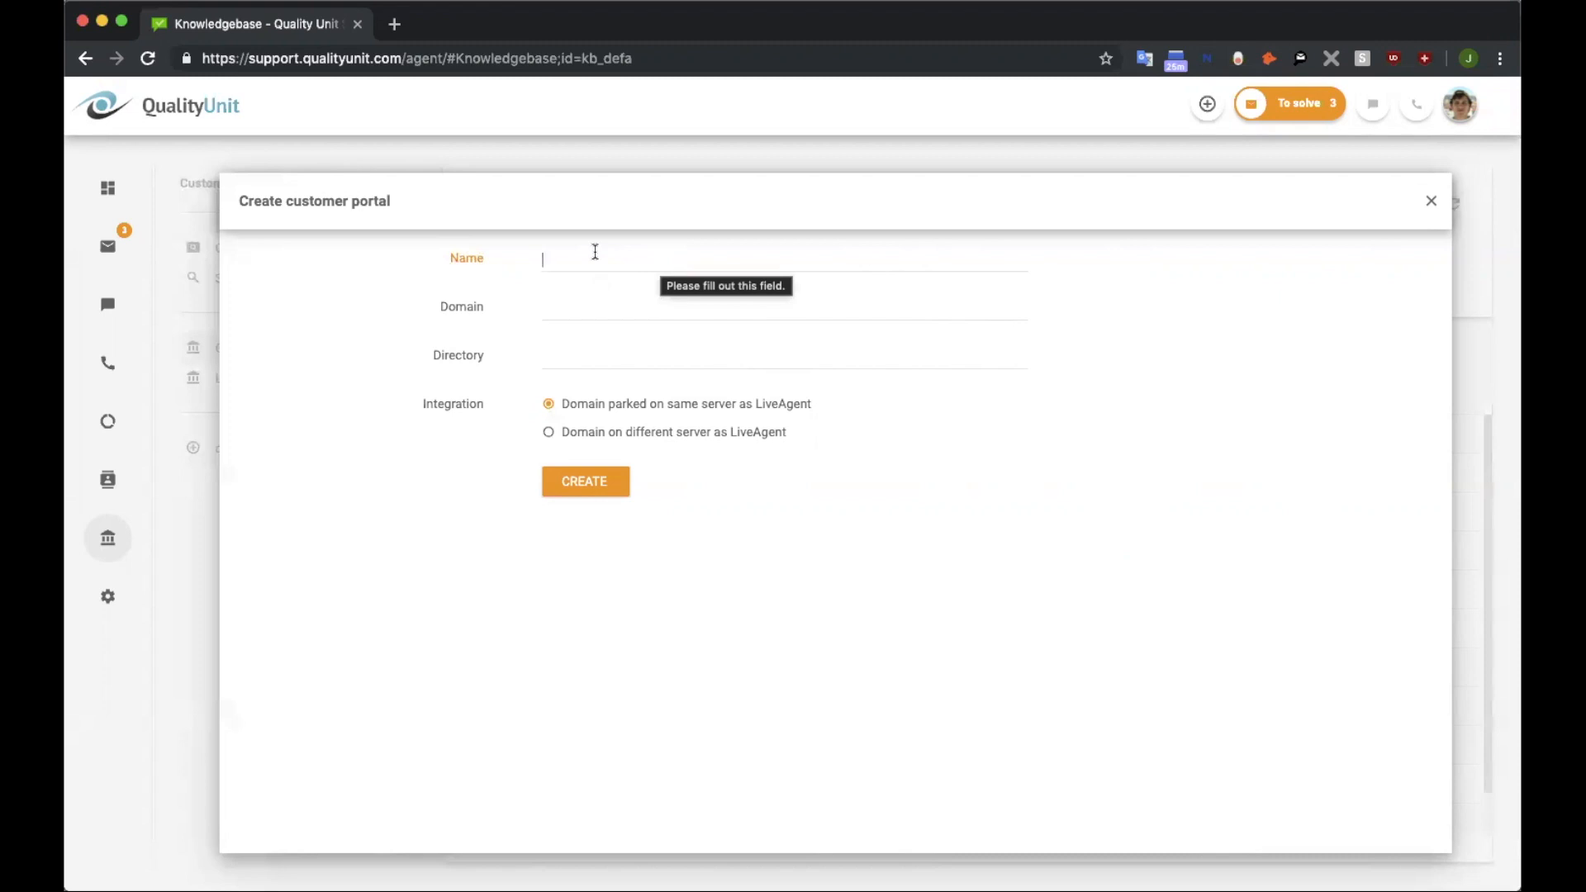
text(Apple)
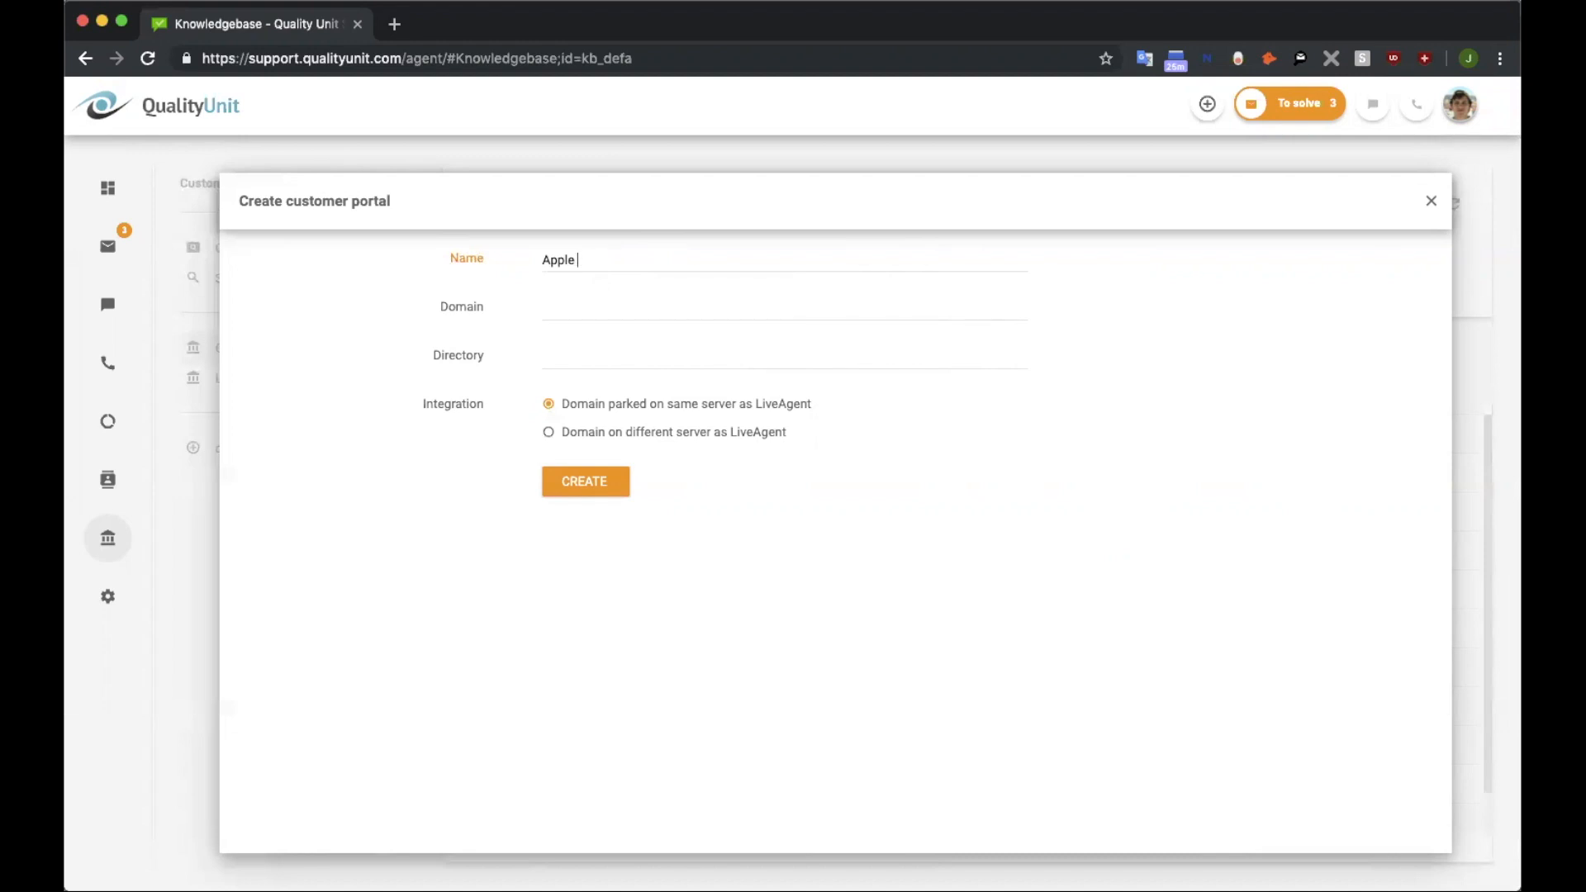
click(544, 308)
text(apple.ladesk.com)
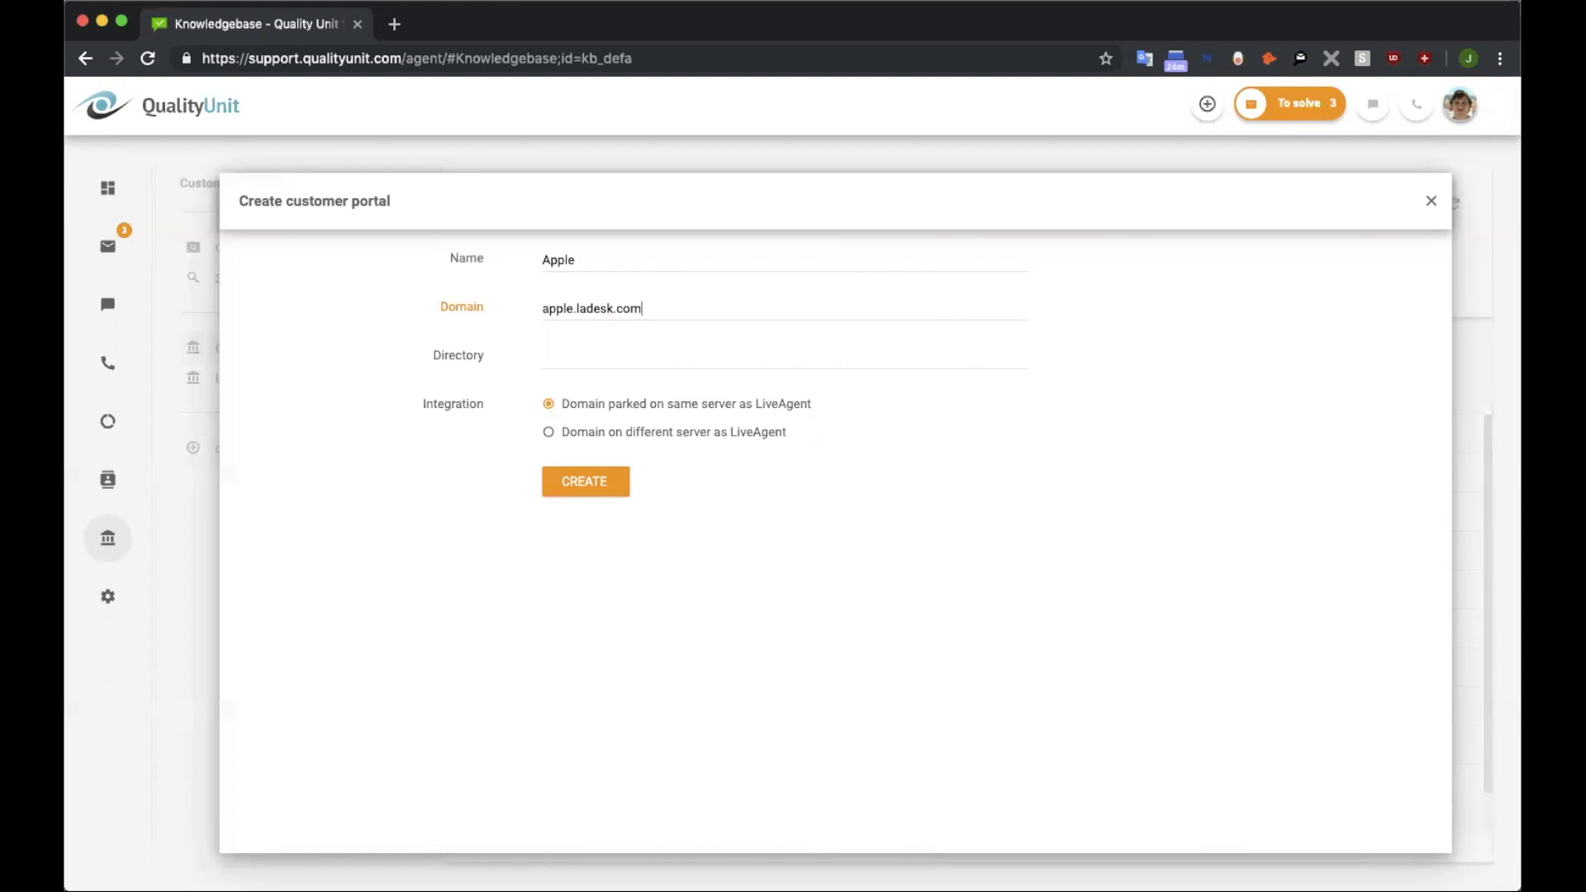
key(Tab)
click(1428, 205)
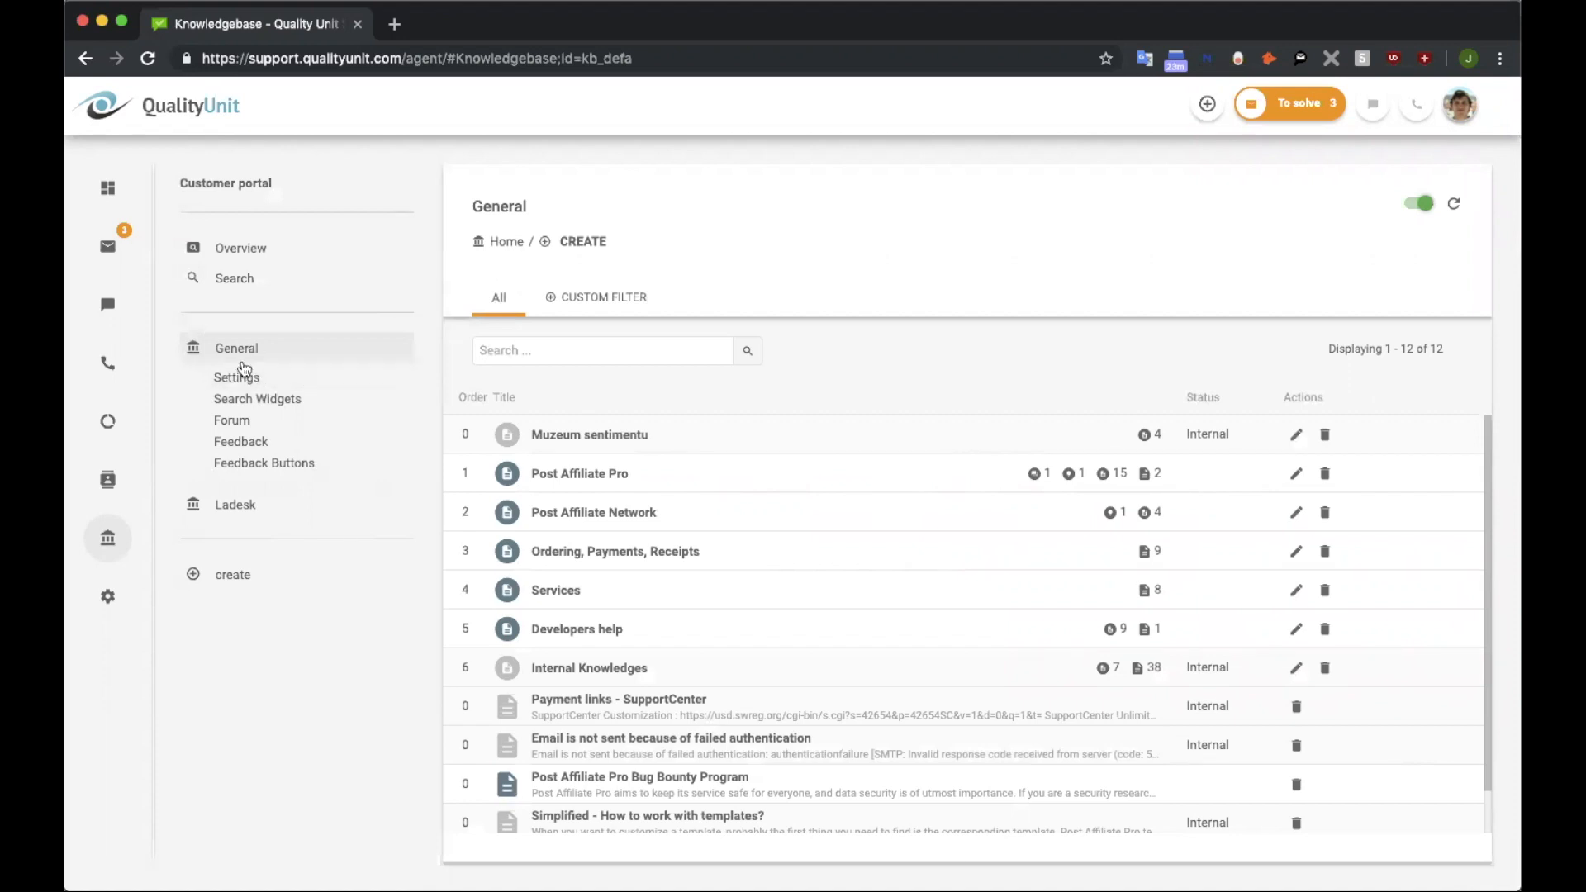
Step: Review the separate settings of the General and Ladesk portals, including Ladesk's configuration, and return to Ladesk's article list
click(237, 504)
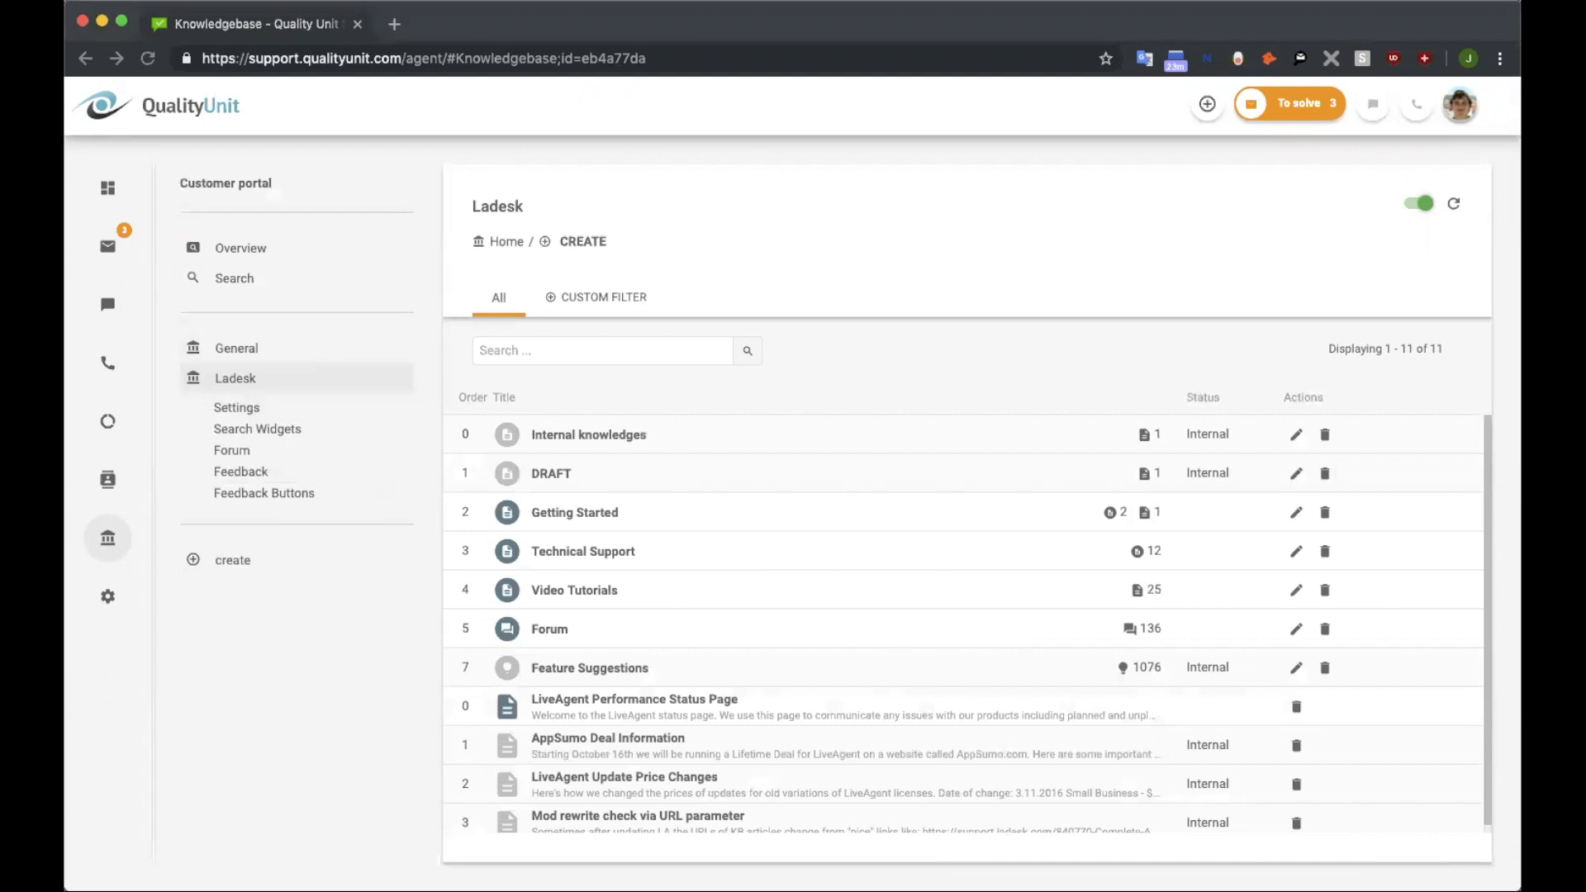
click(288, 354)
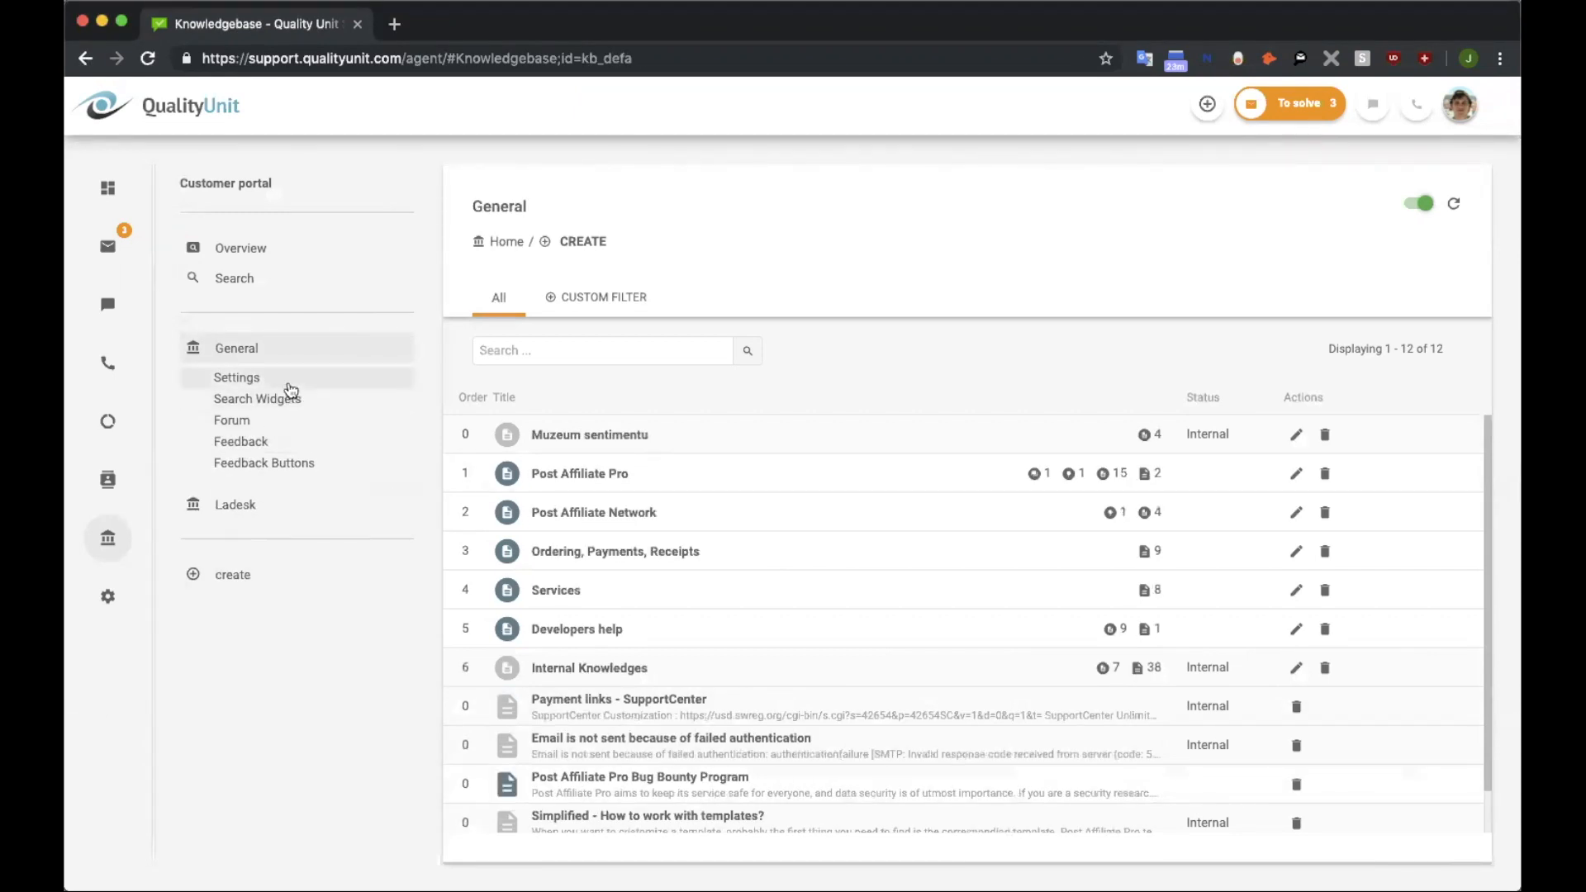
click(290, 386)
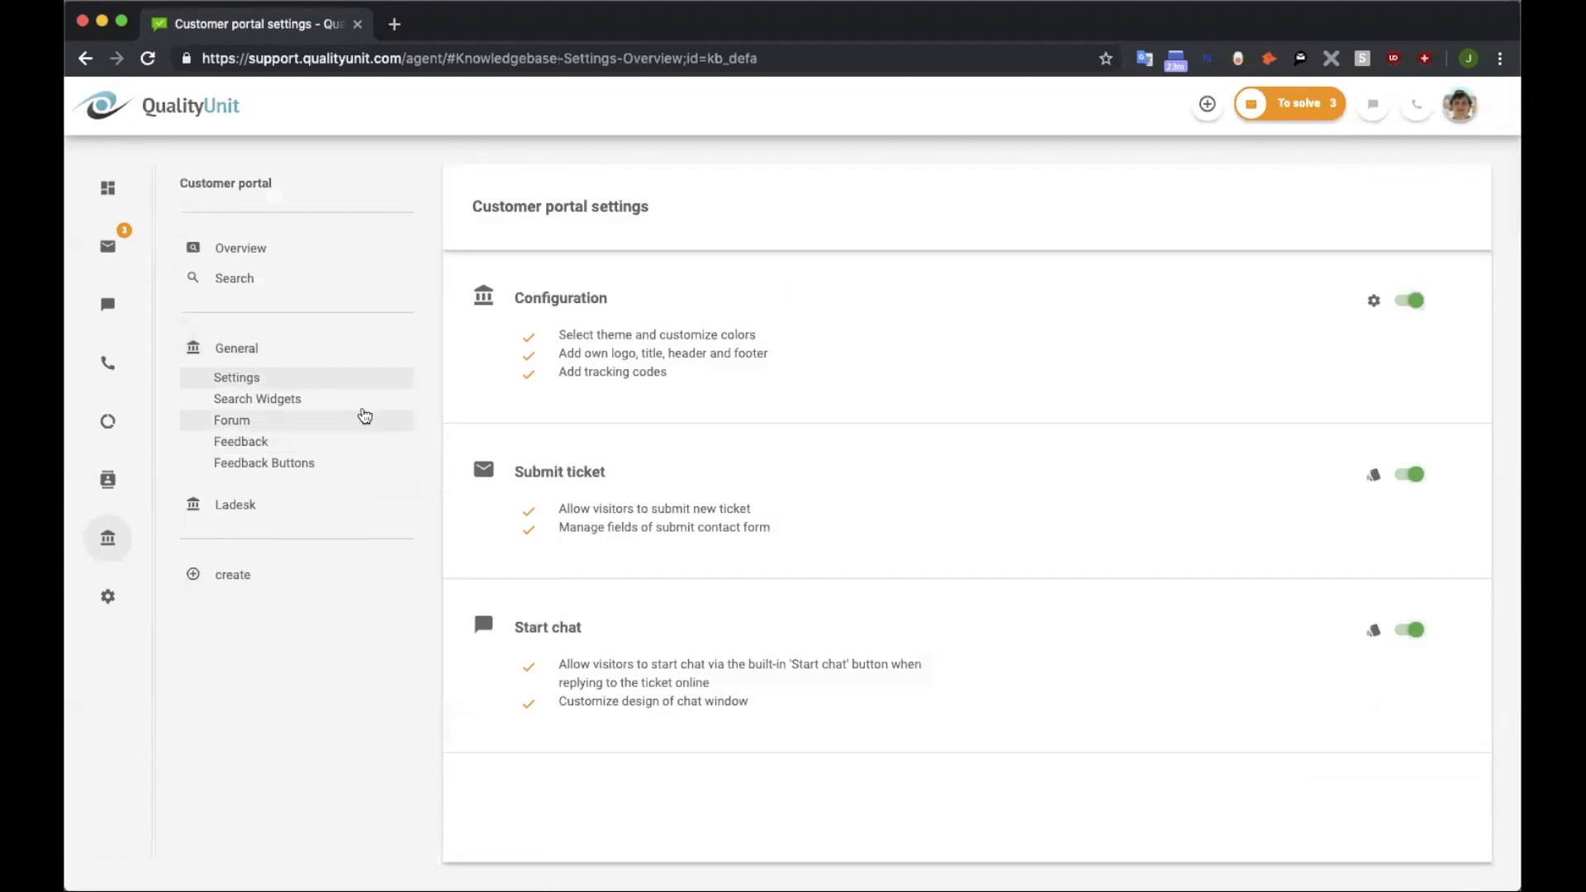
click(300, 502)
click(307, 410)
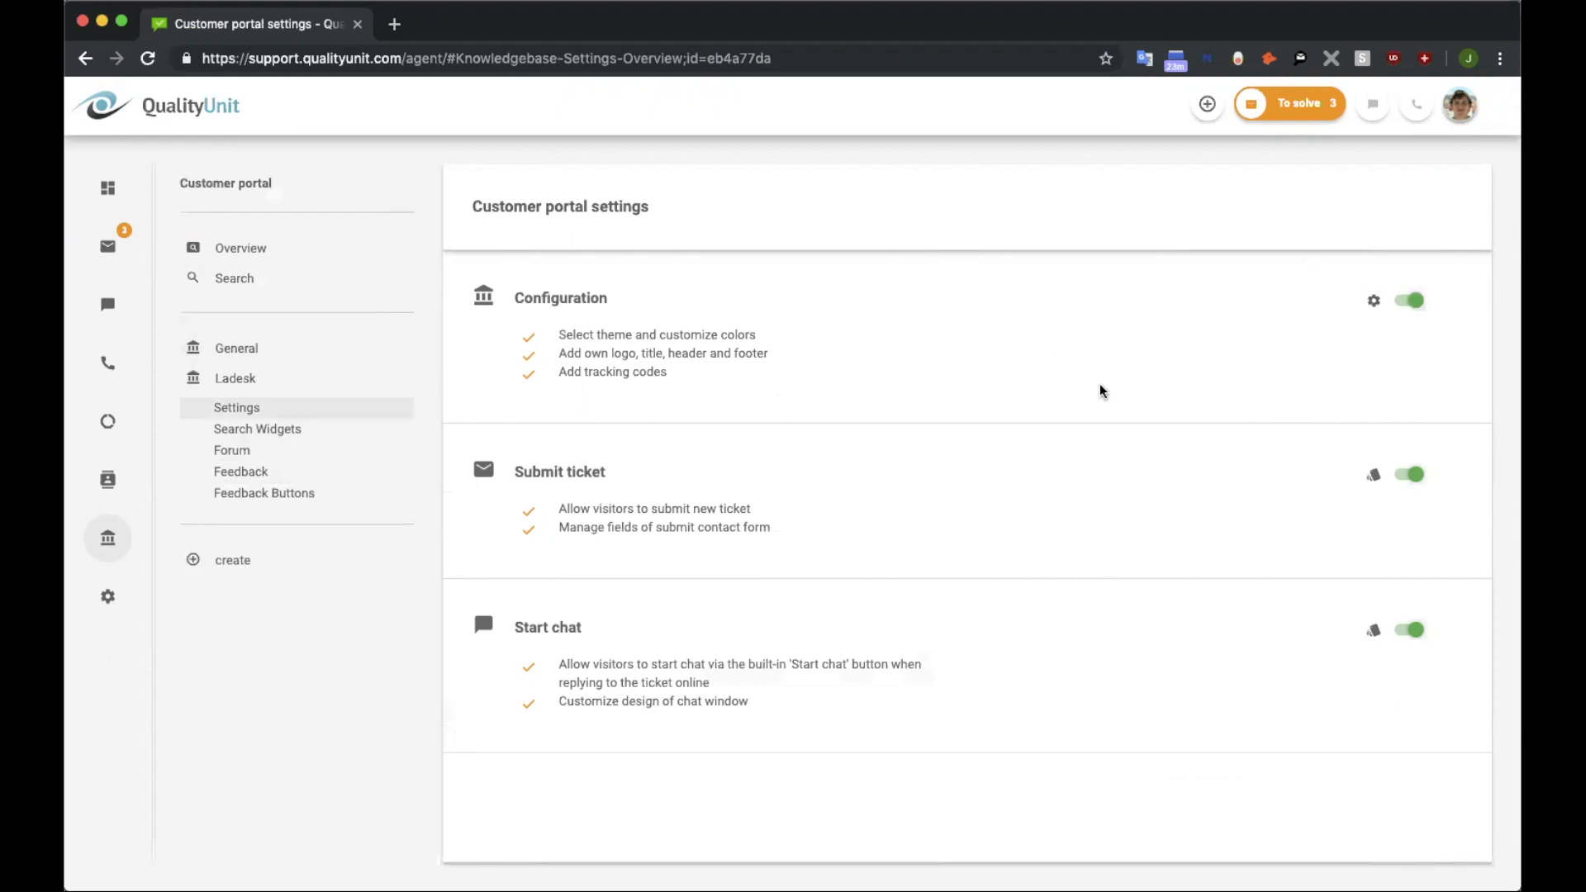
click(1374, 302)
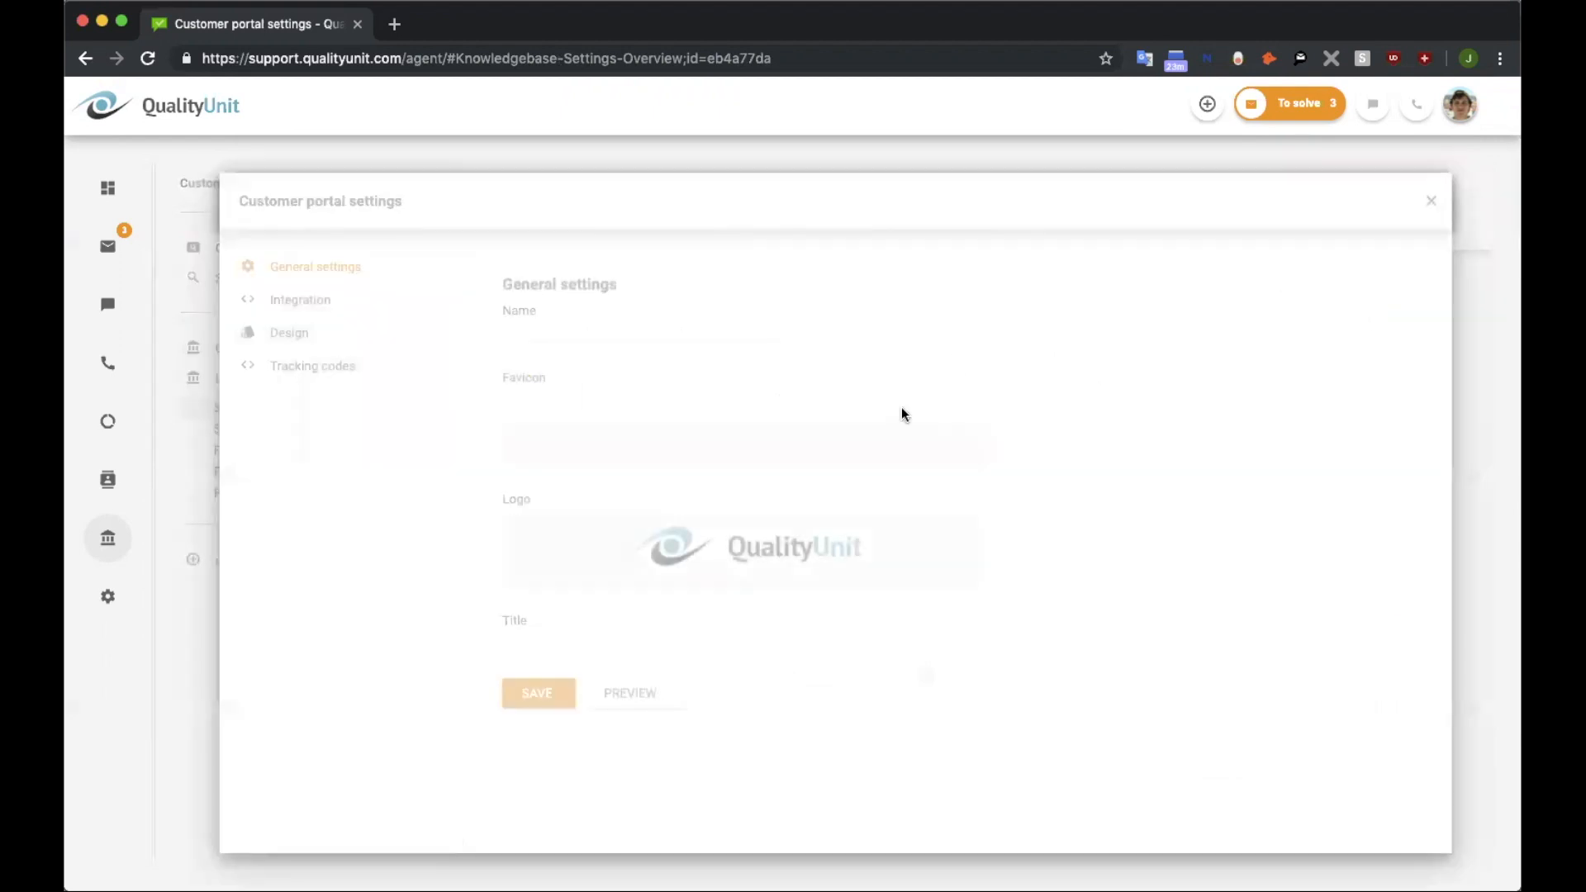
click(1429, 202)
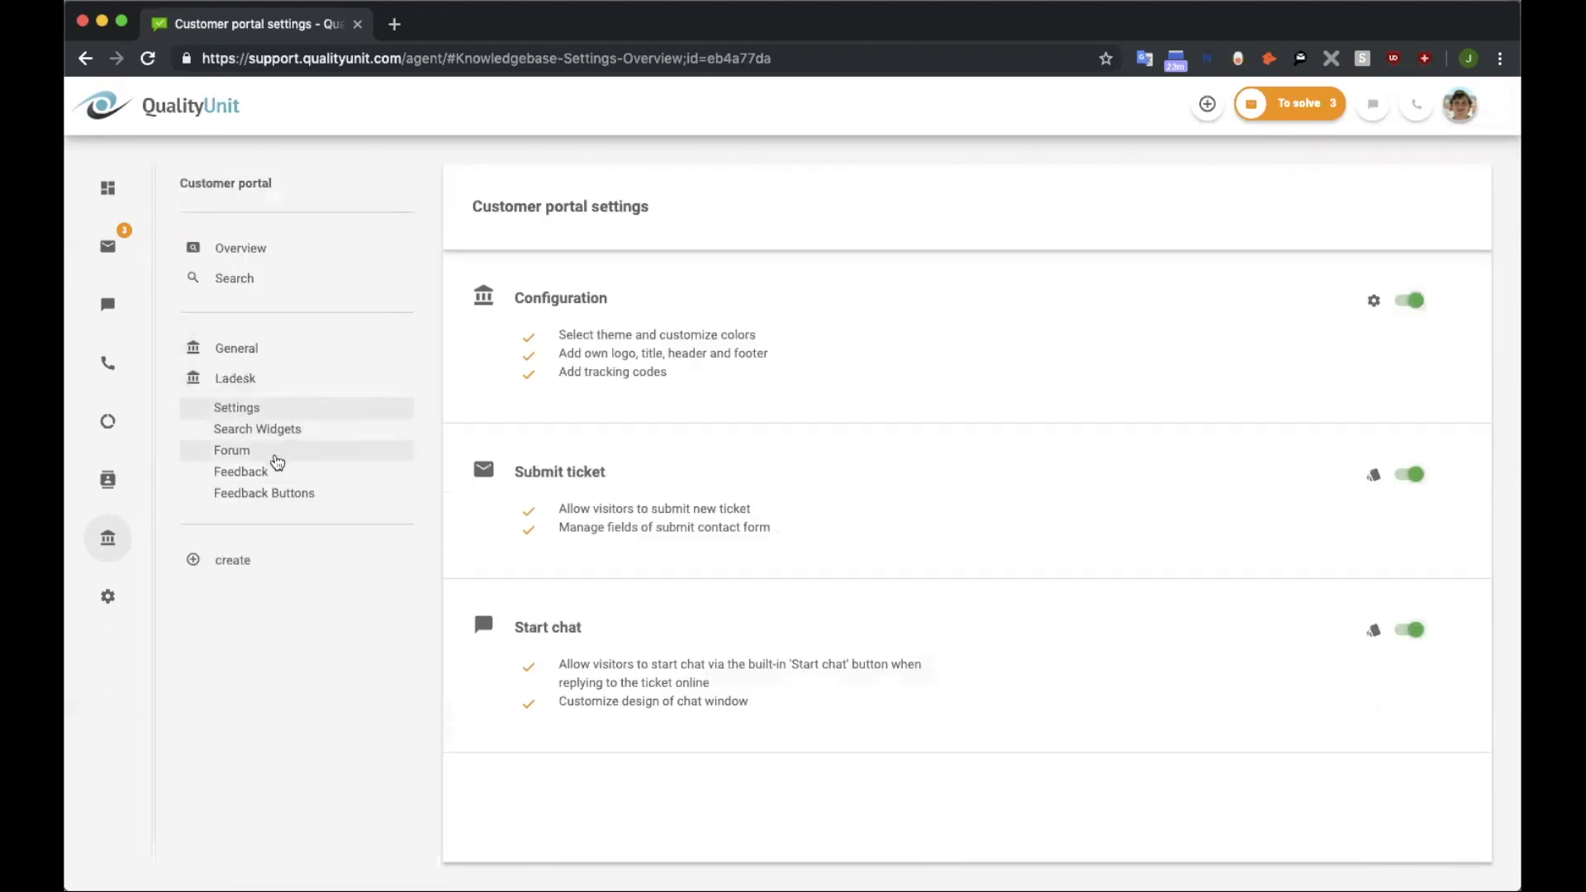
click(273, 384)
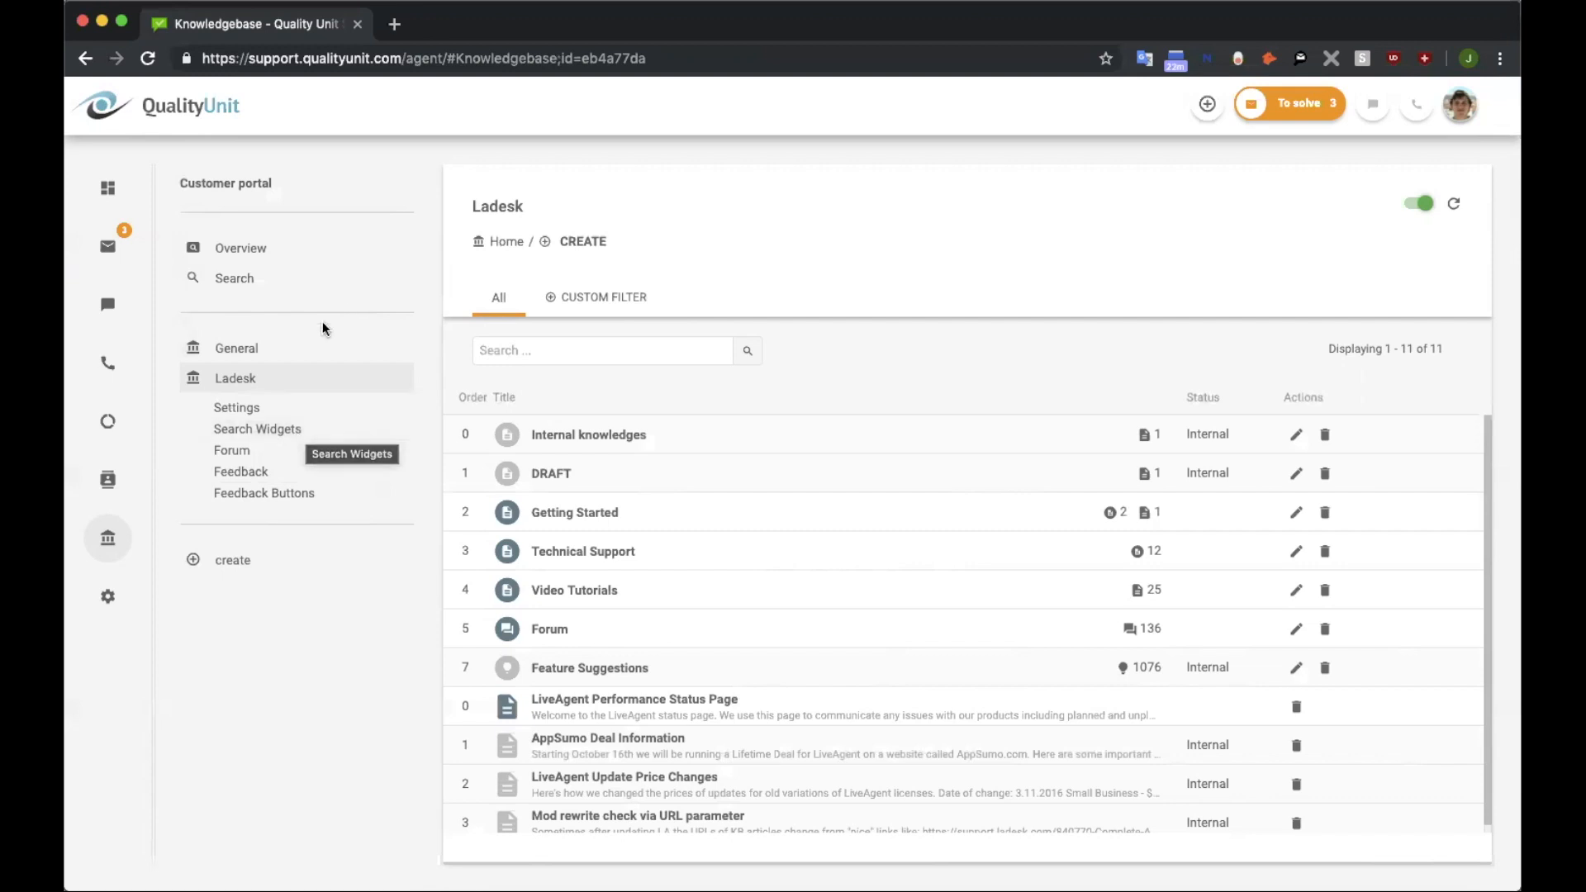
Step: View the public page of General's "What is New" article under Post Affiliate Pro, Installation and upgrade, and close its editor
click(310, 347)
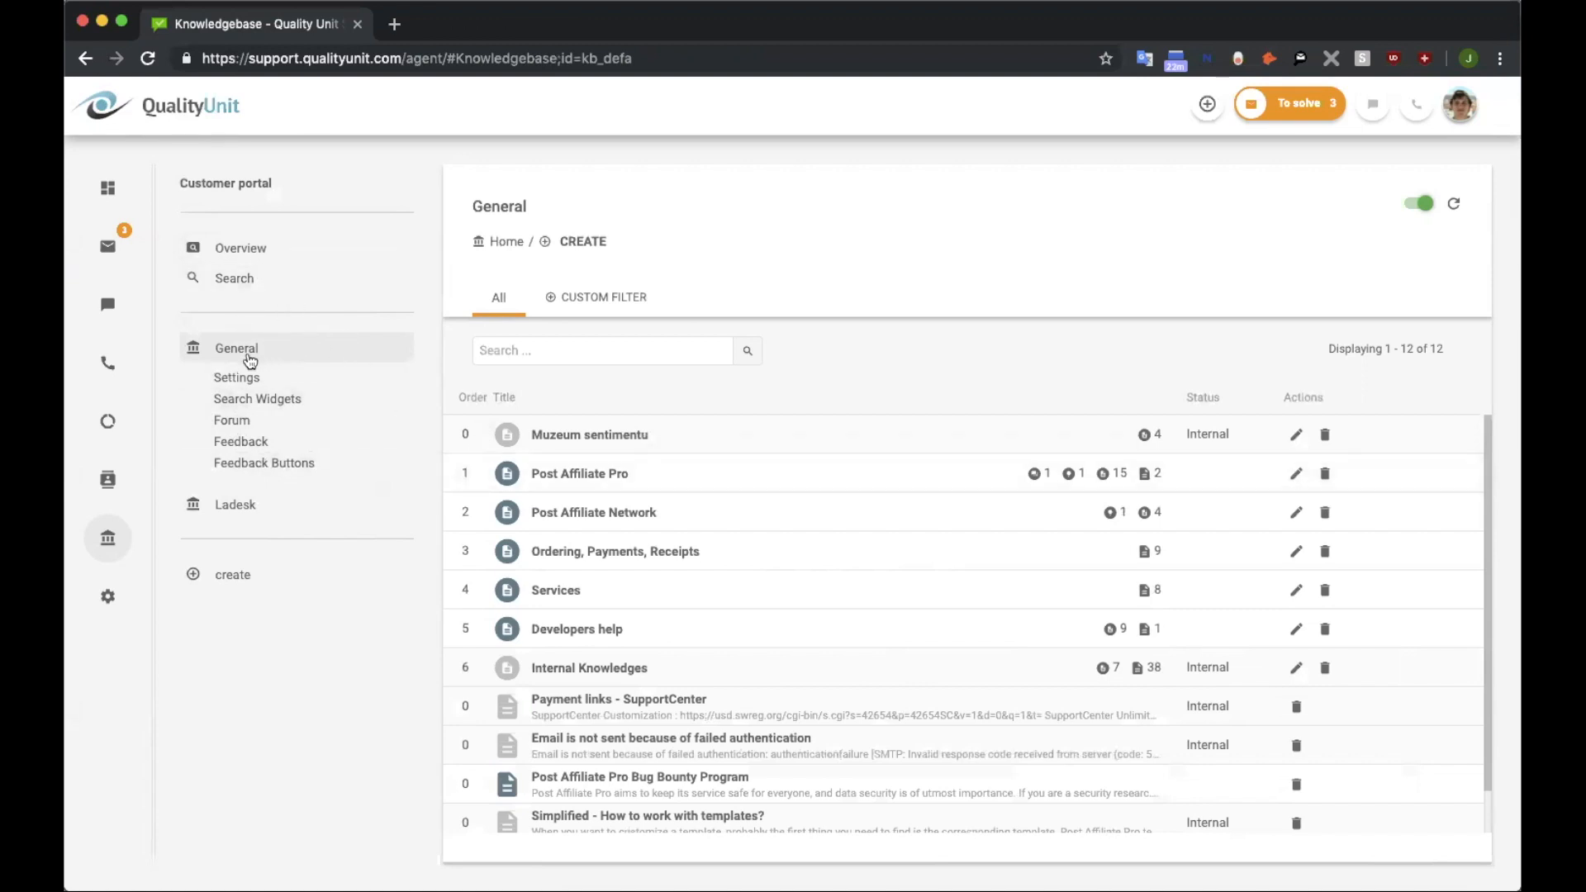
click(602, 475)
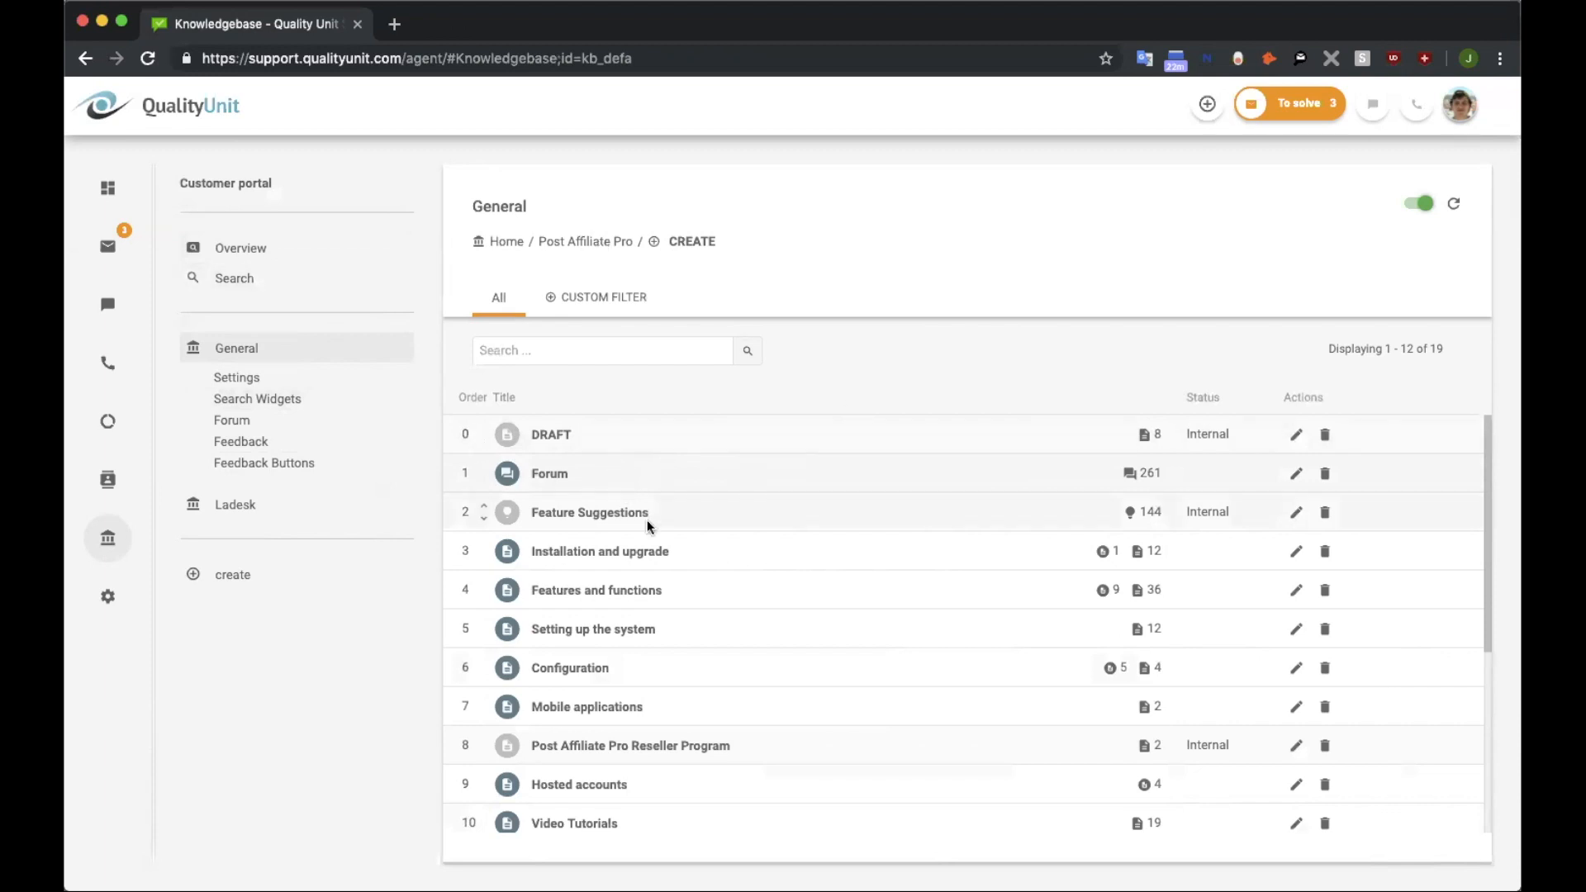
click(642, 550)
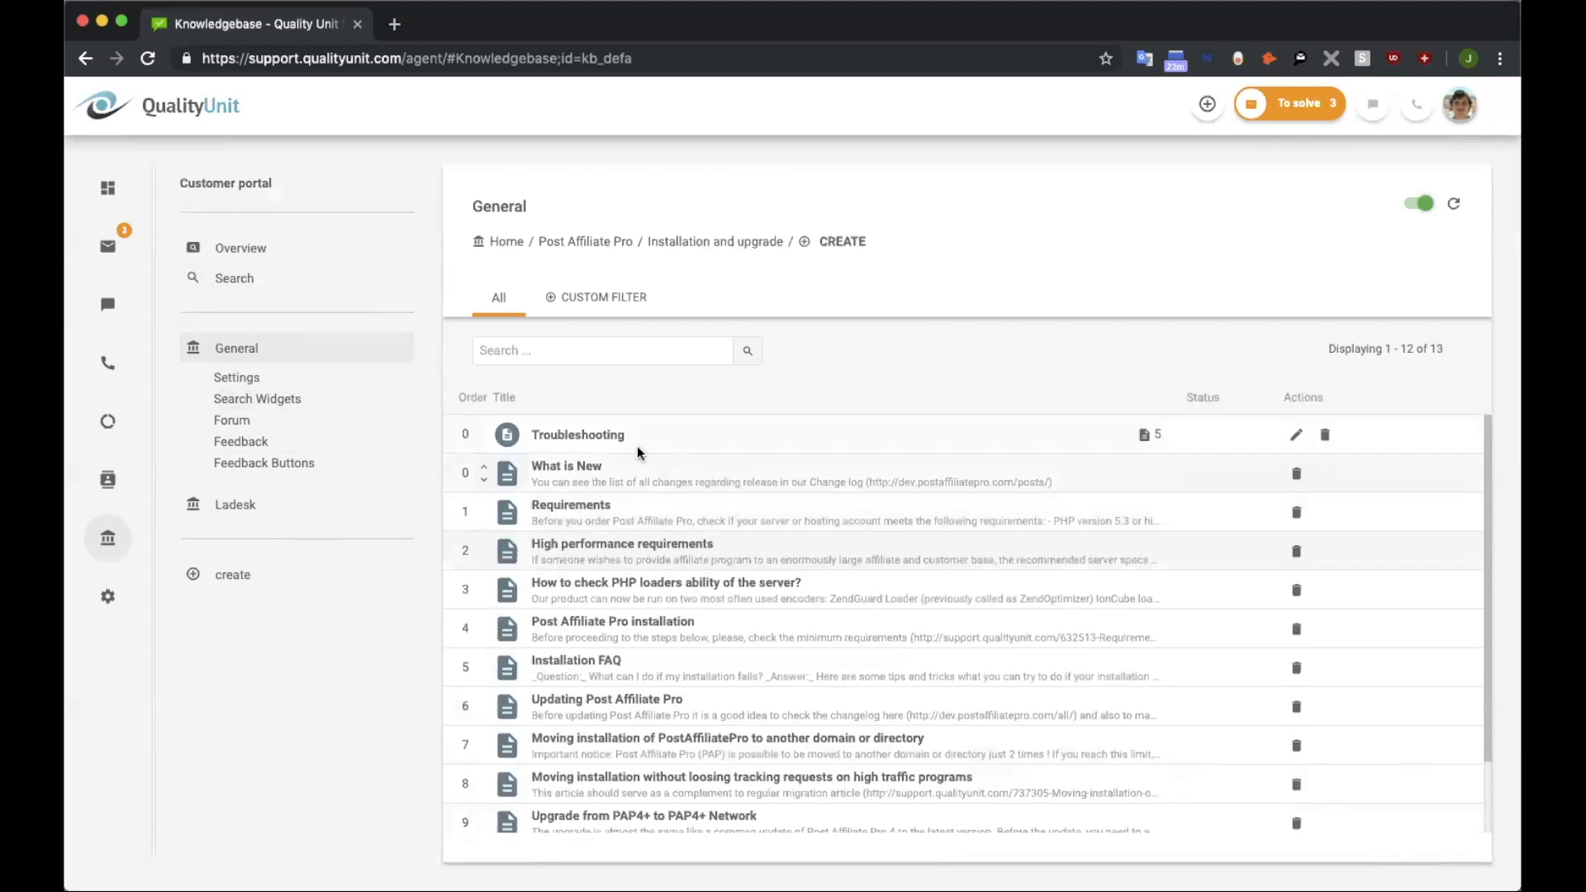
click(680, 469)
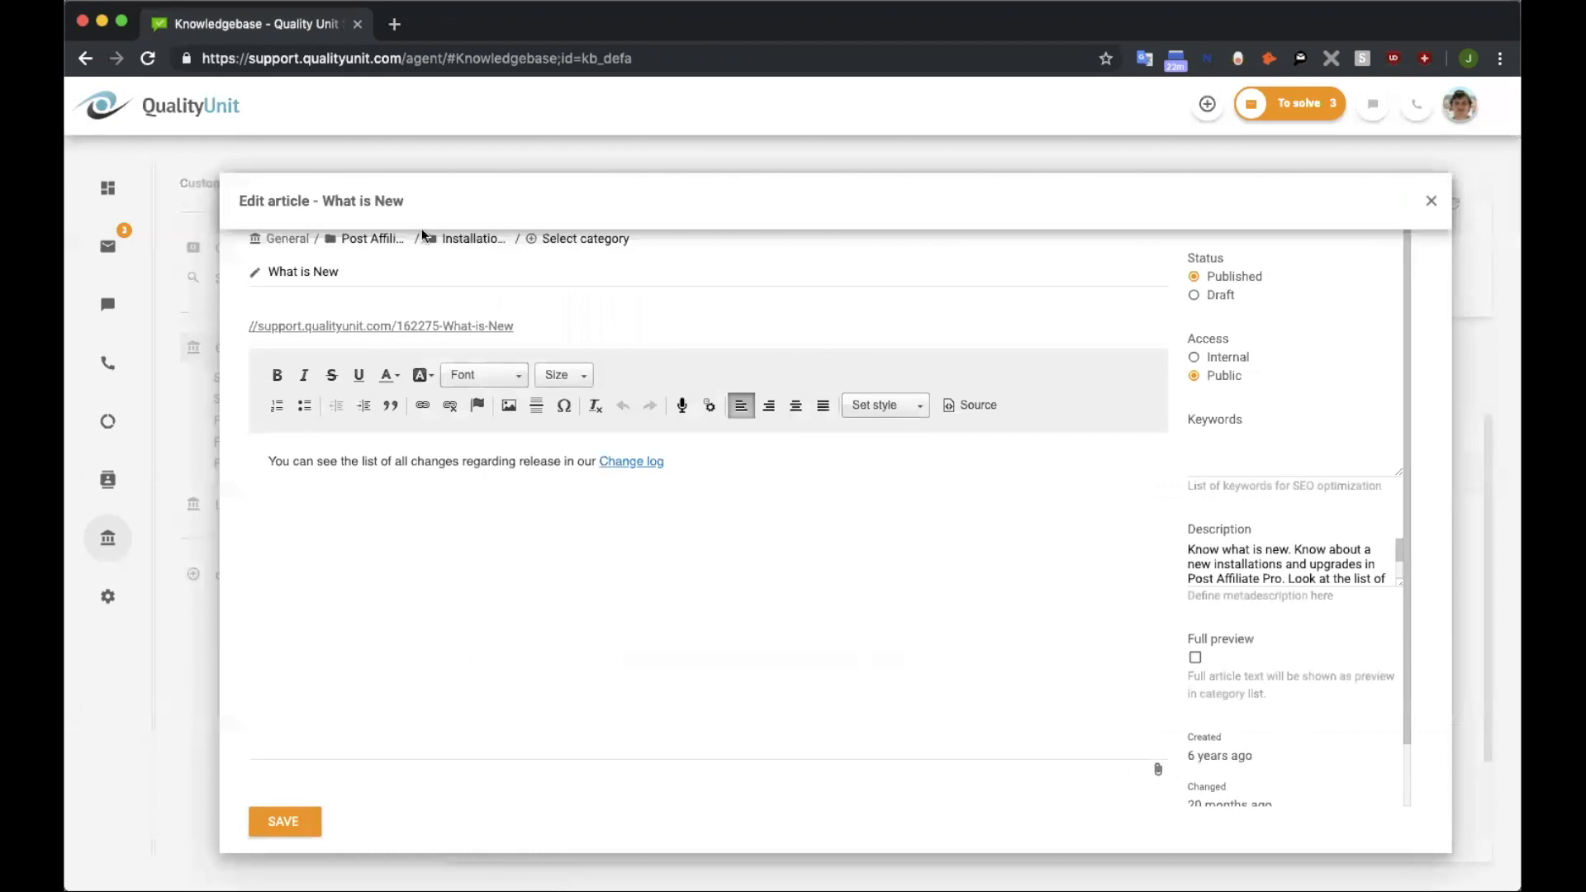
click(399, 330)
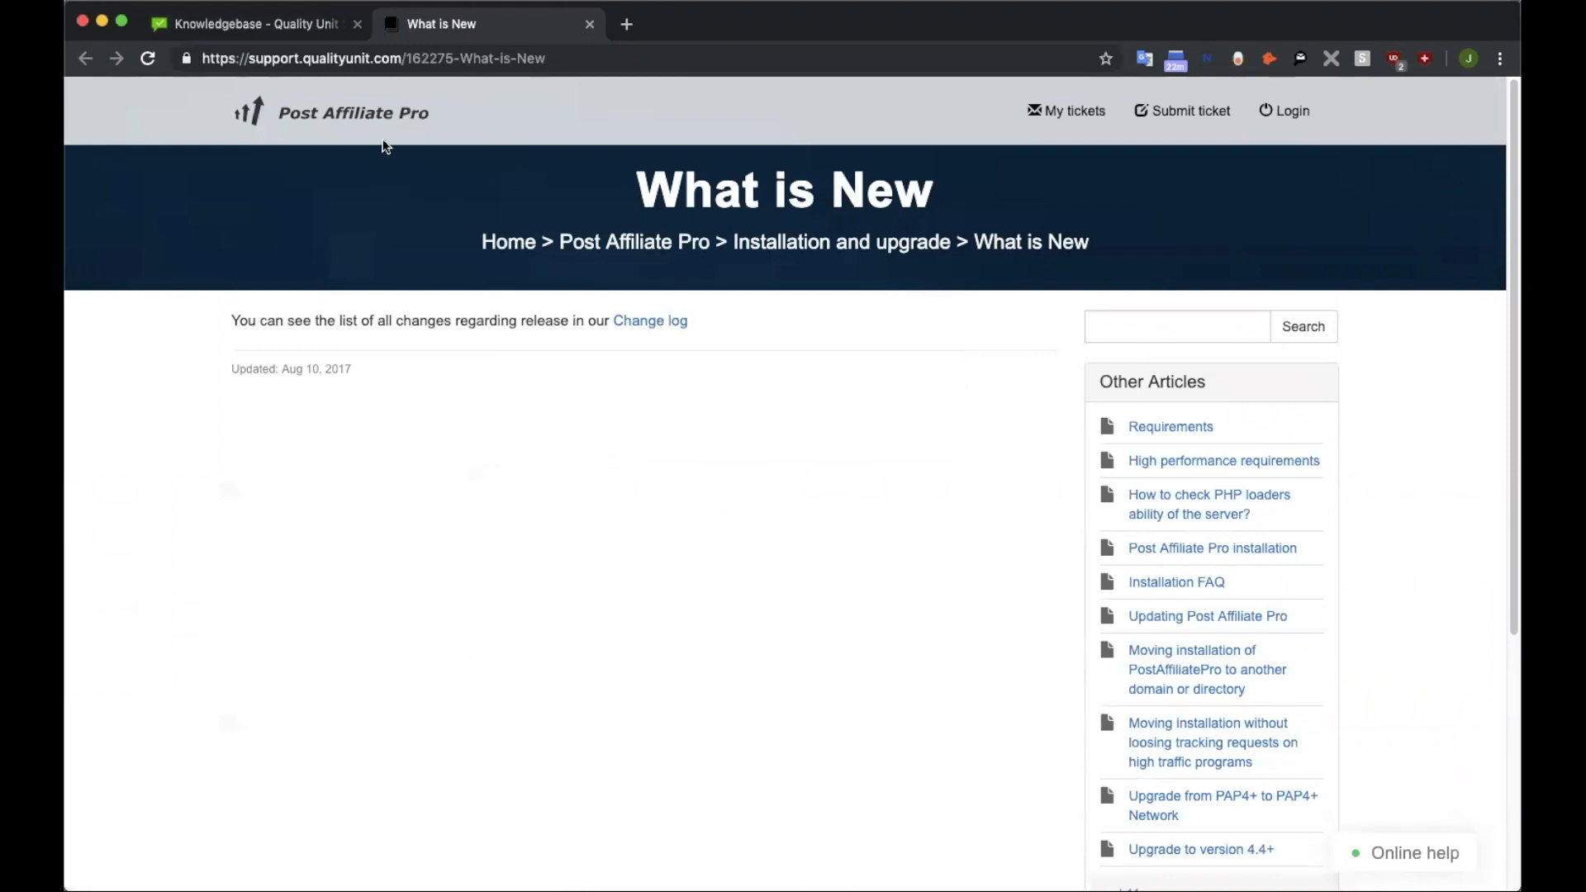
click(307, 27)
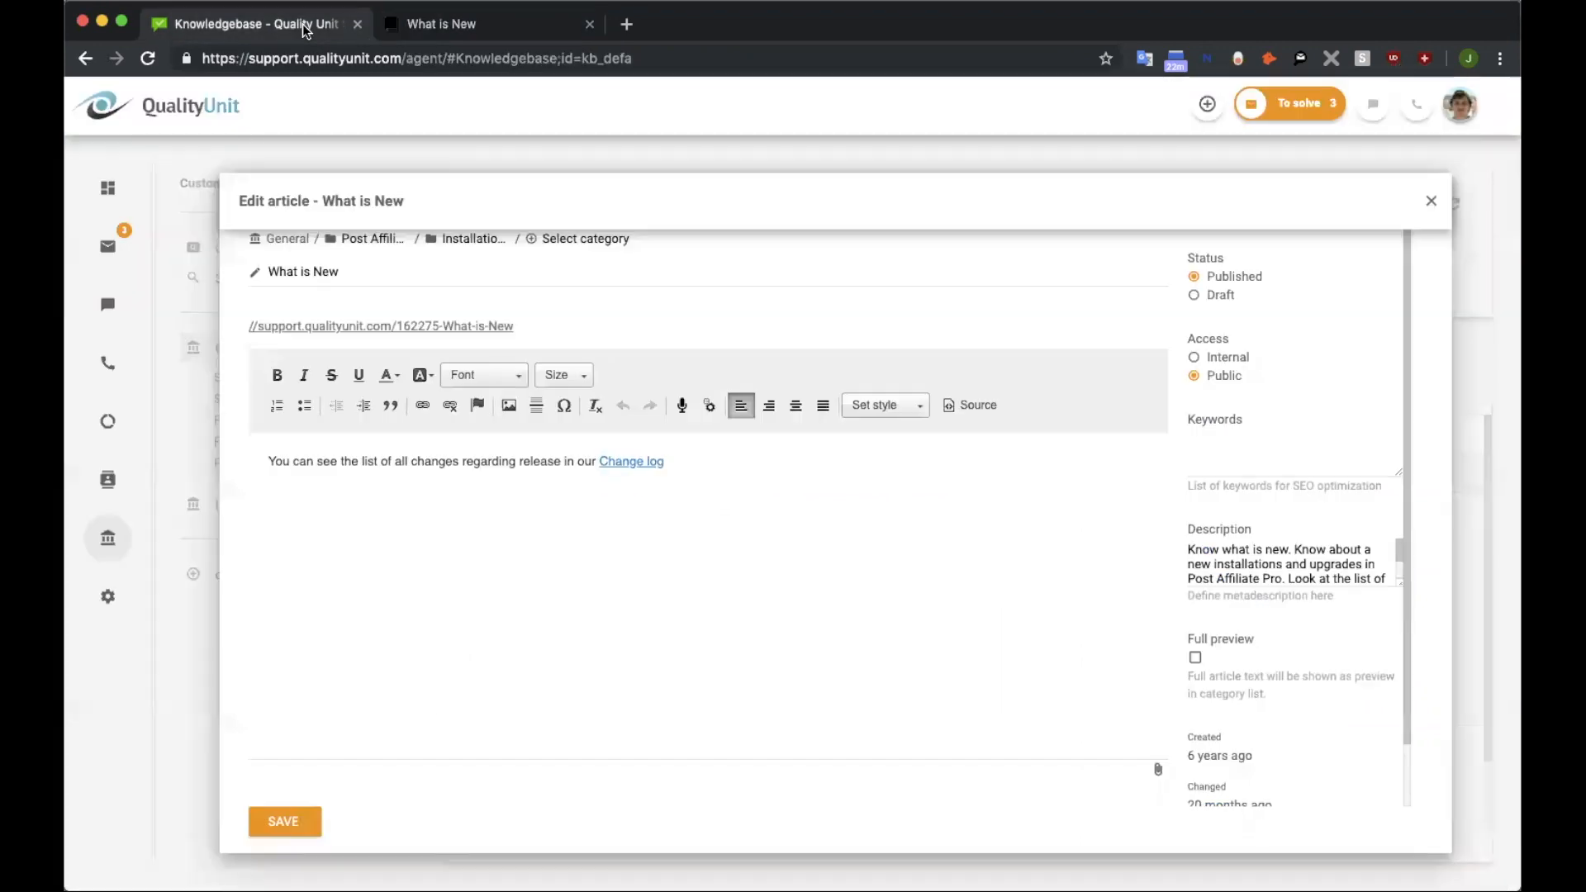
click(1426, 200)
Step: View the public page of Ladesk's "New to LiveAgent? Click here." article under Getting Started, and close its editor
click(276, 504)
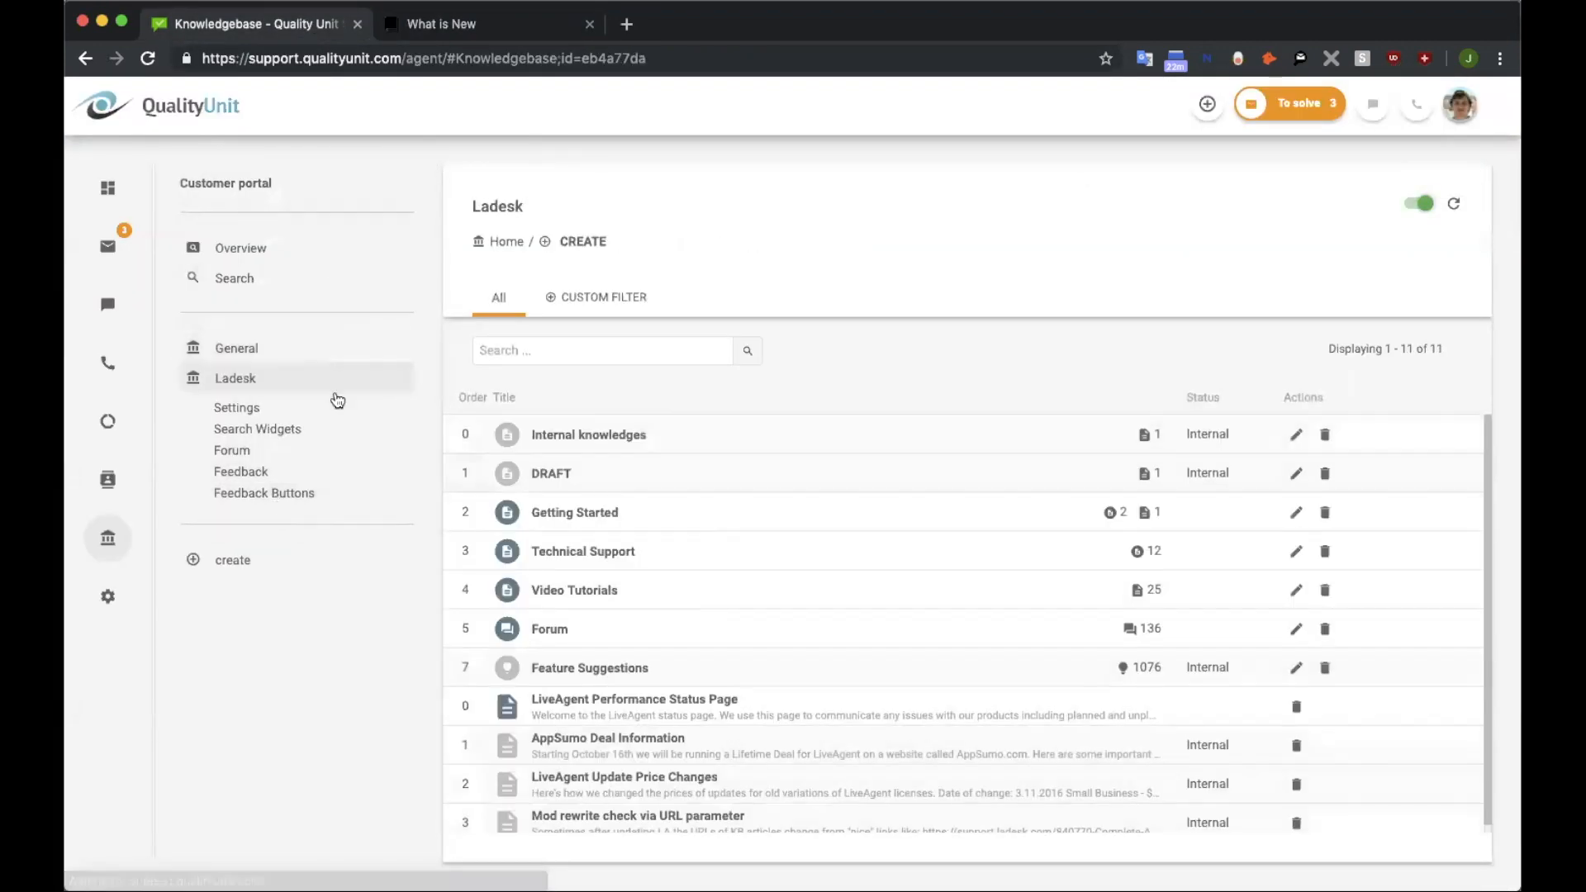
click(610, 520)
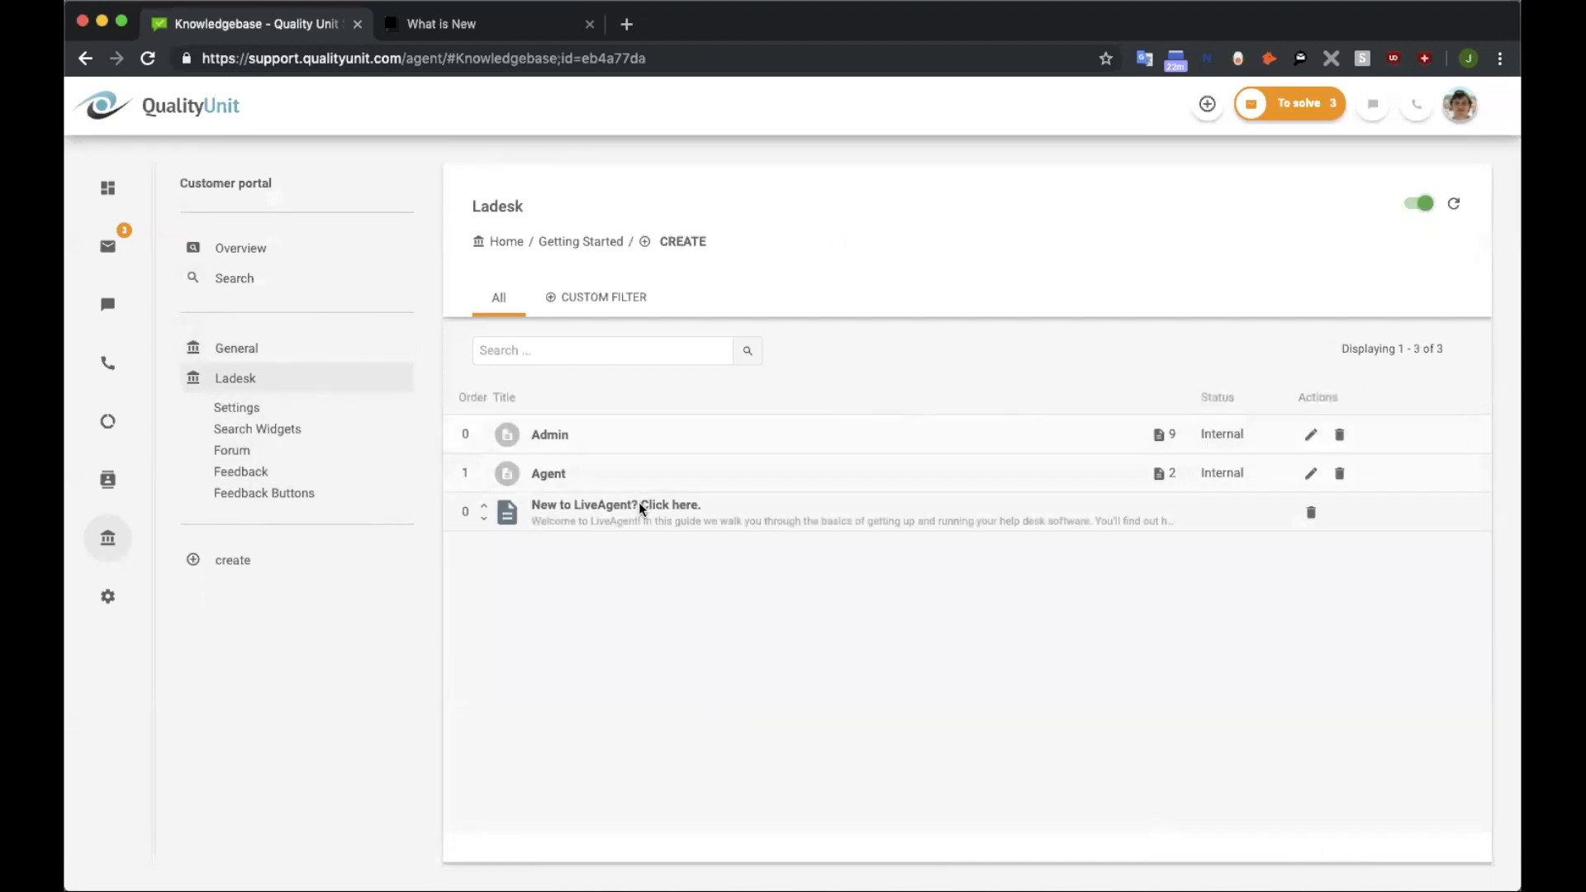
click(638, 502)
click(398, 323)
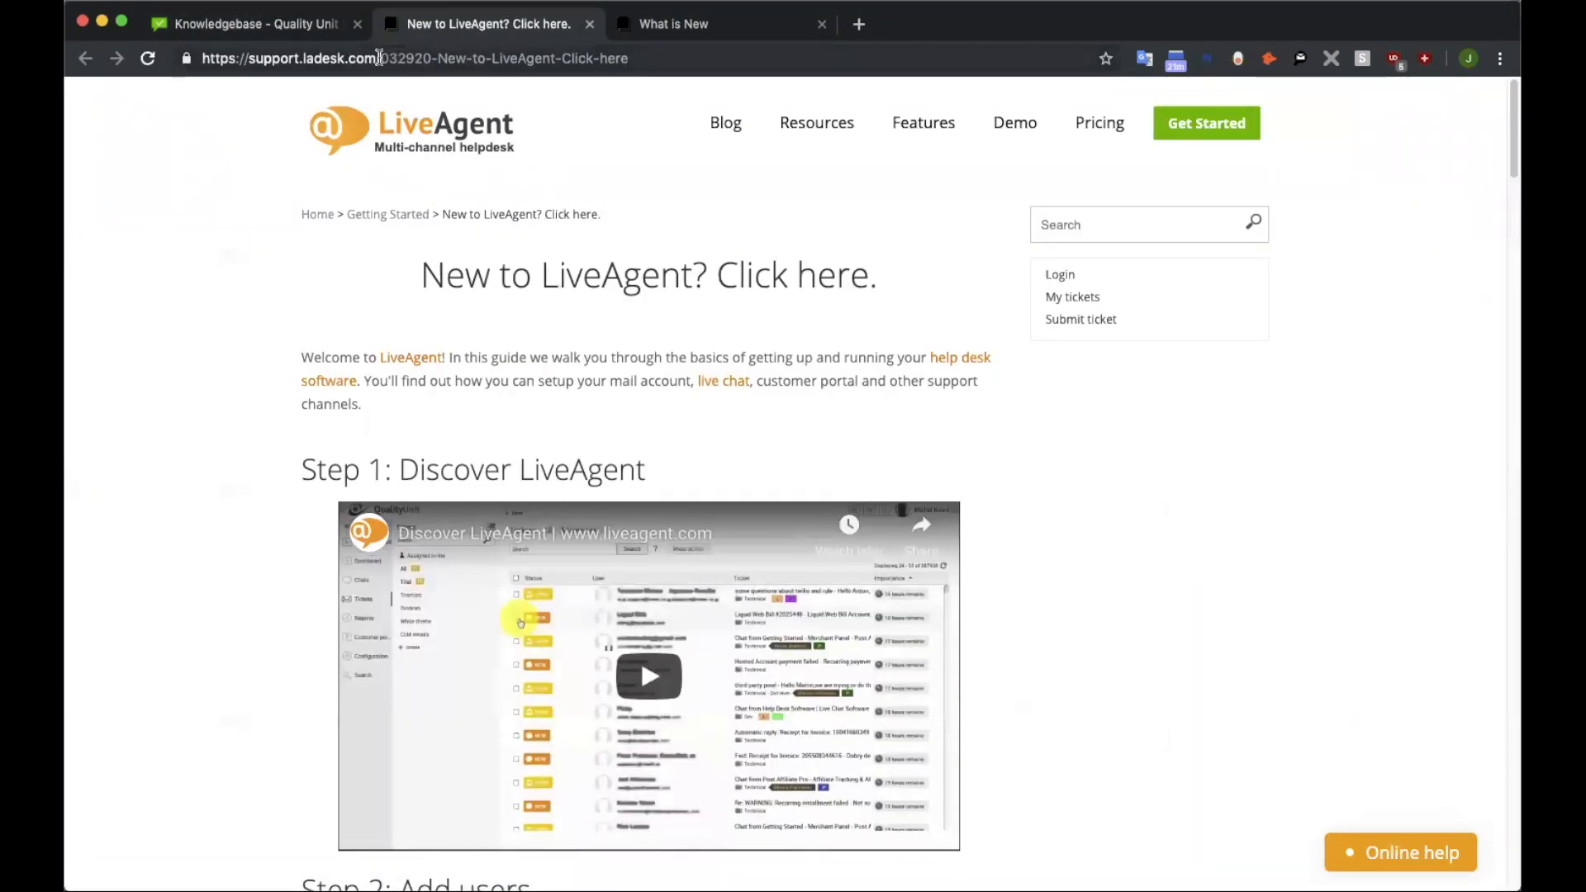
click(313, 27)
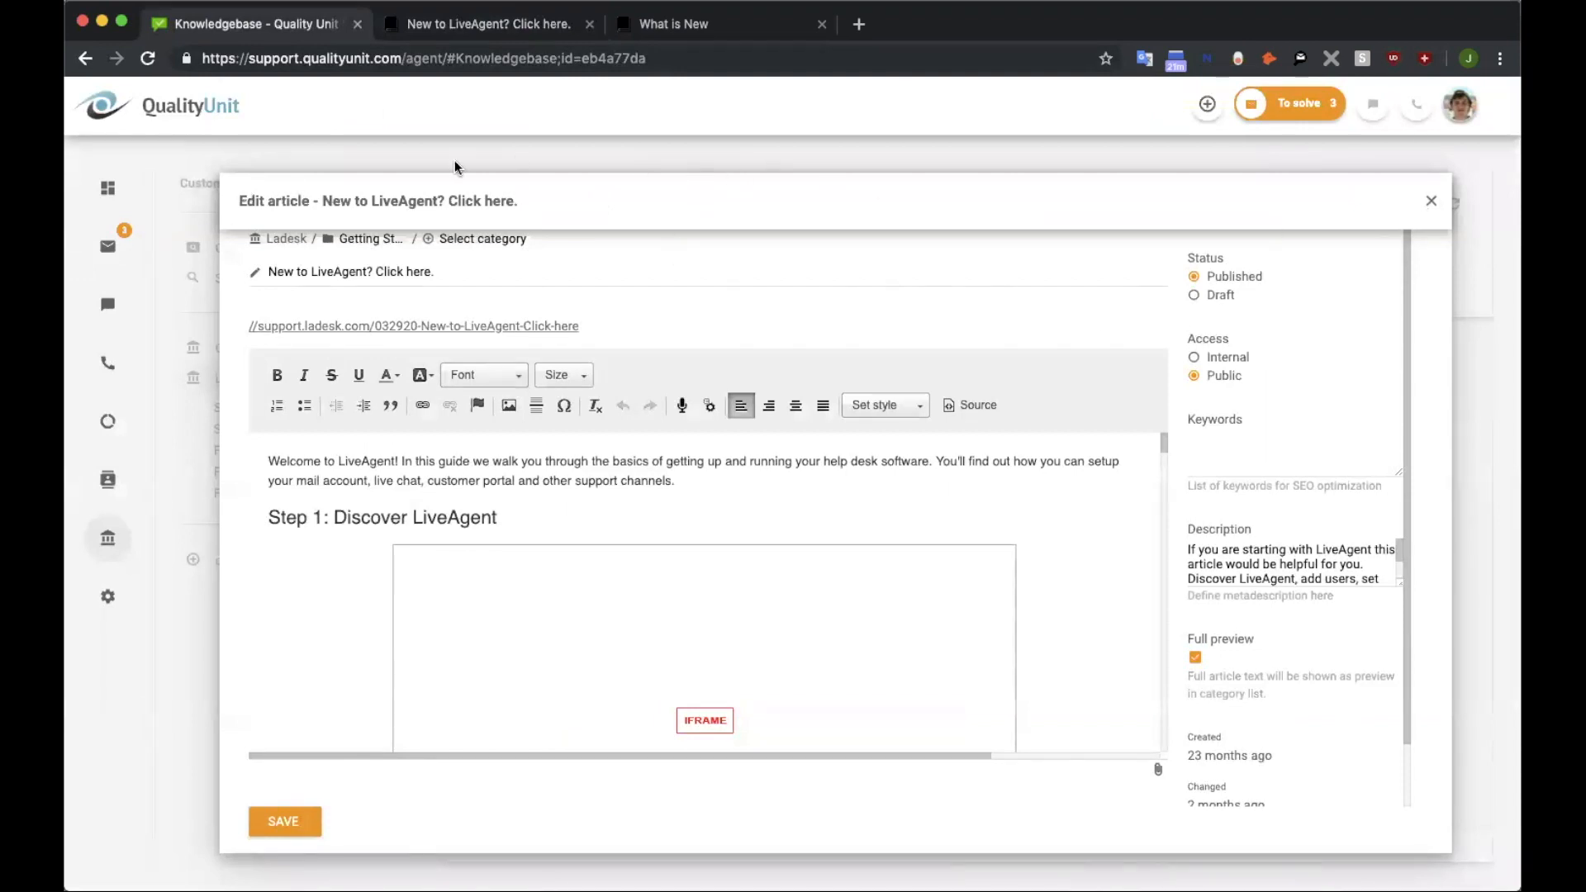
click(1430, 201)
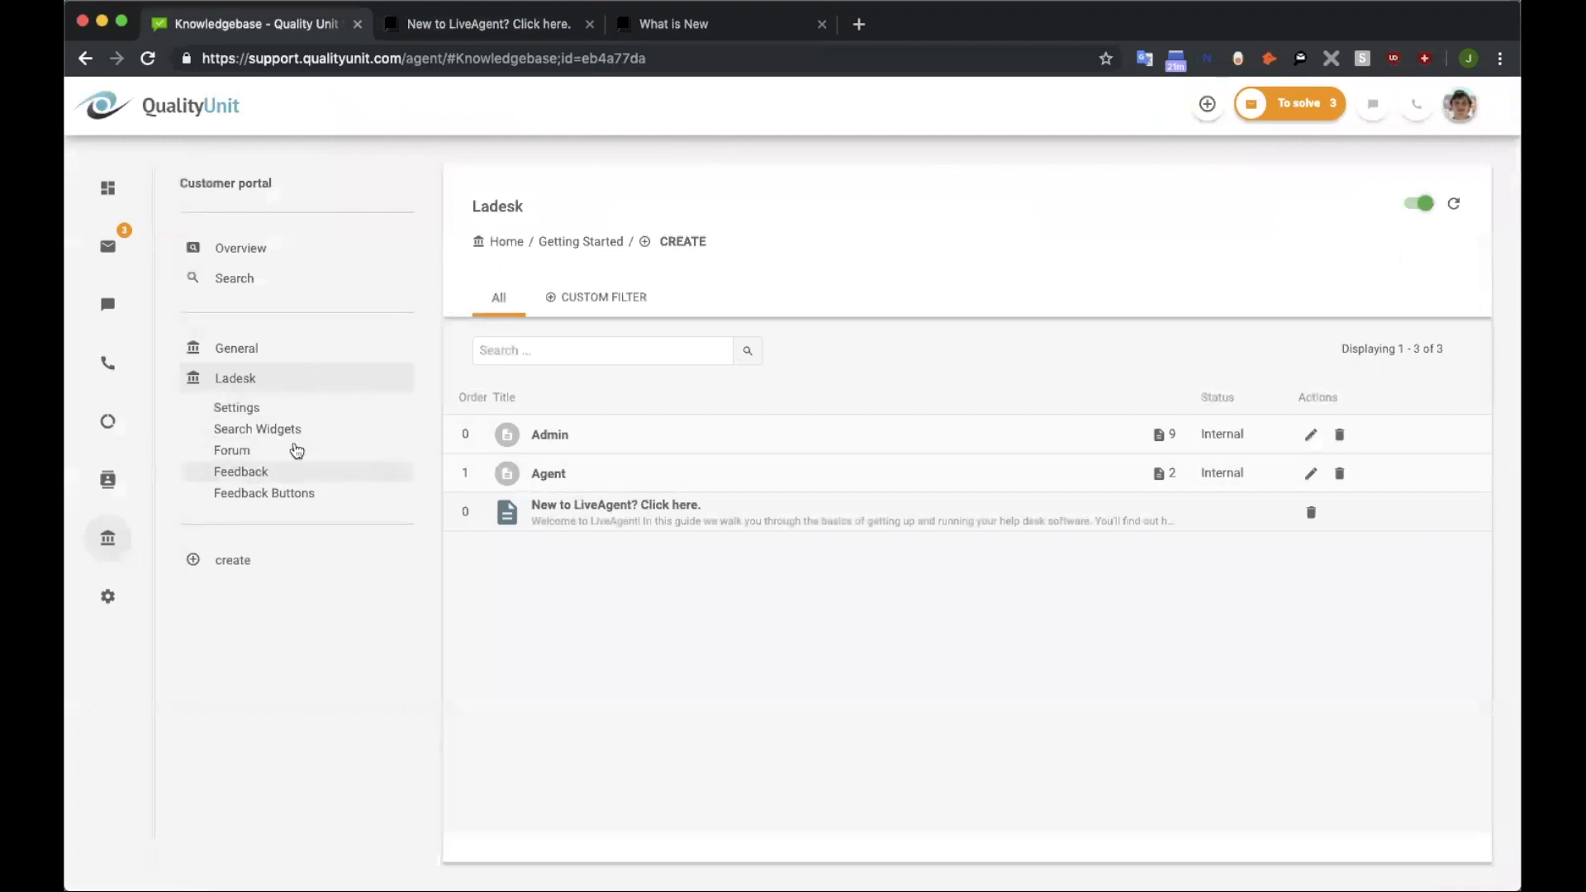
Step: Compare the public article pages of both knowledge bases and open the Post Affiliate Pro support portal home page
click(302, 350)
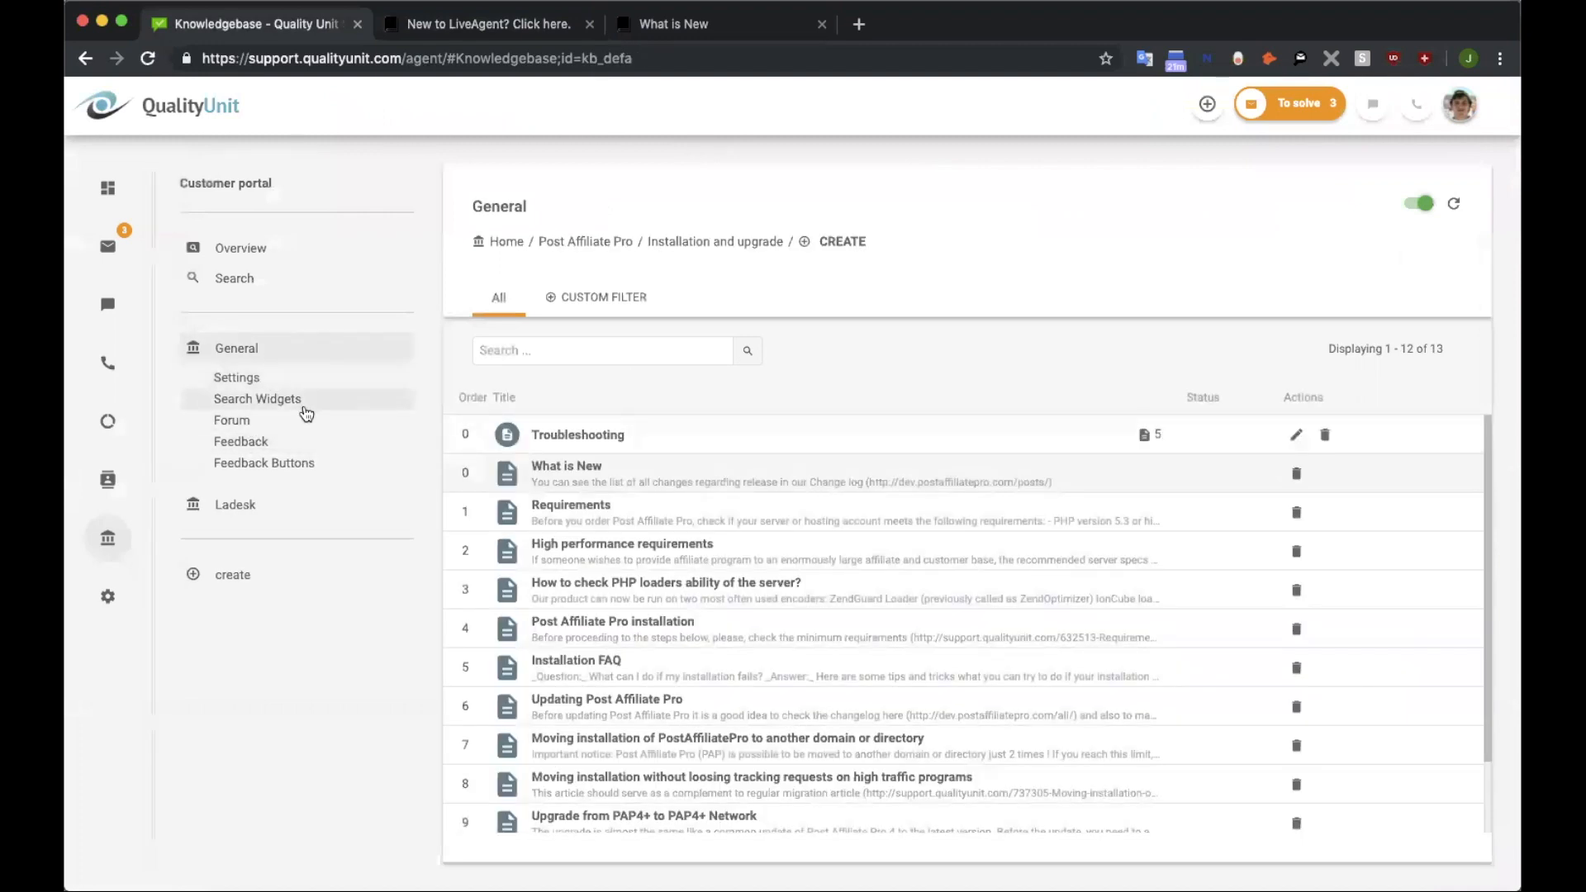
click(523, 24)
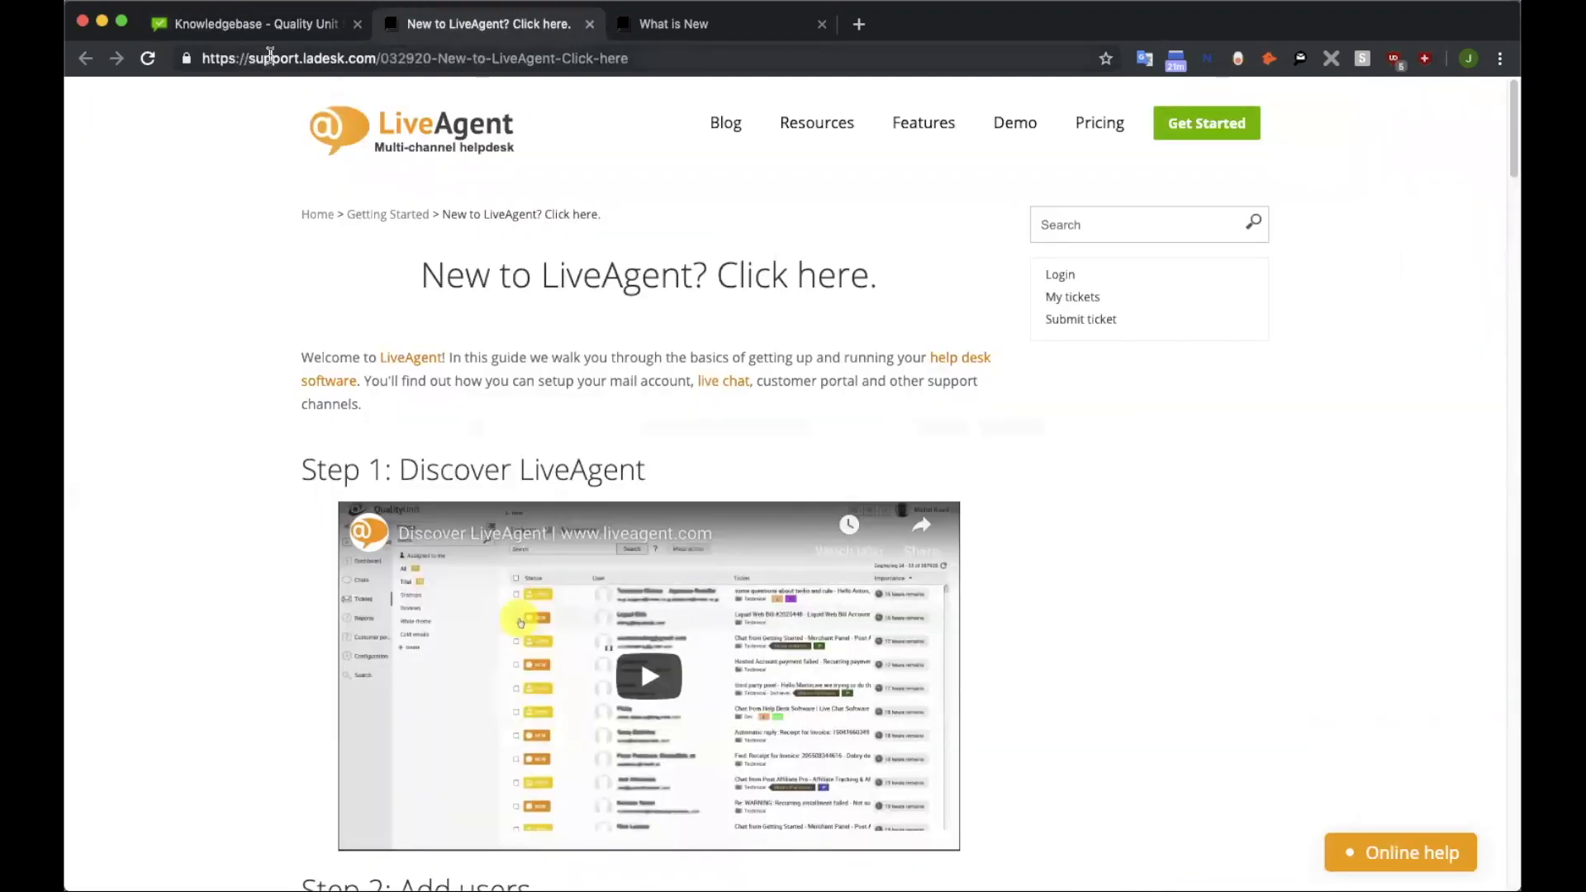
click(645, 25)
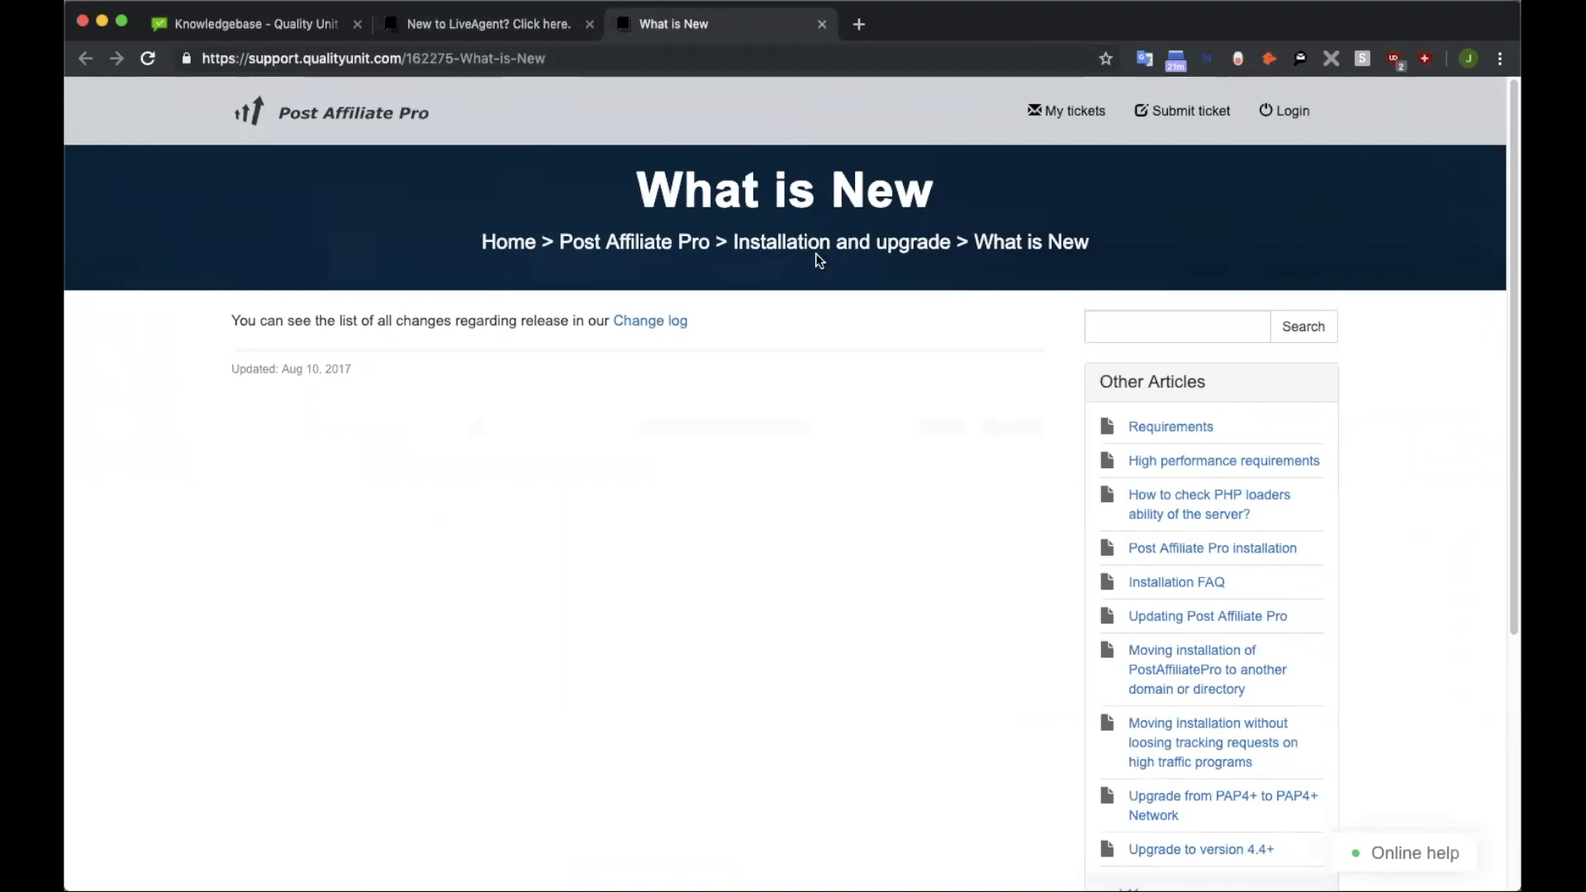
click(331, 111)
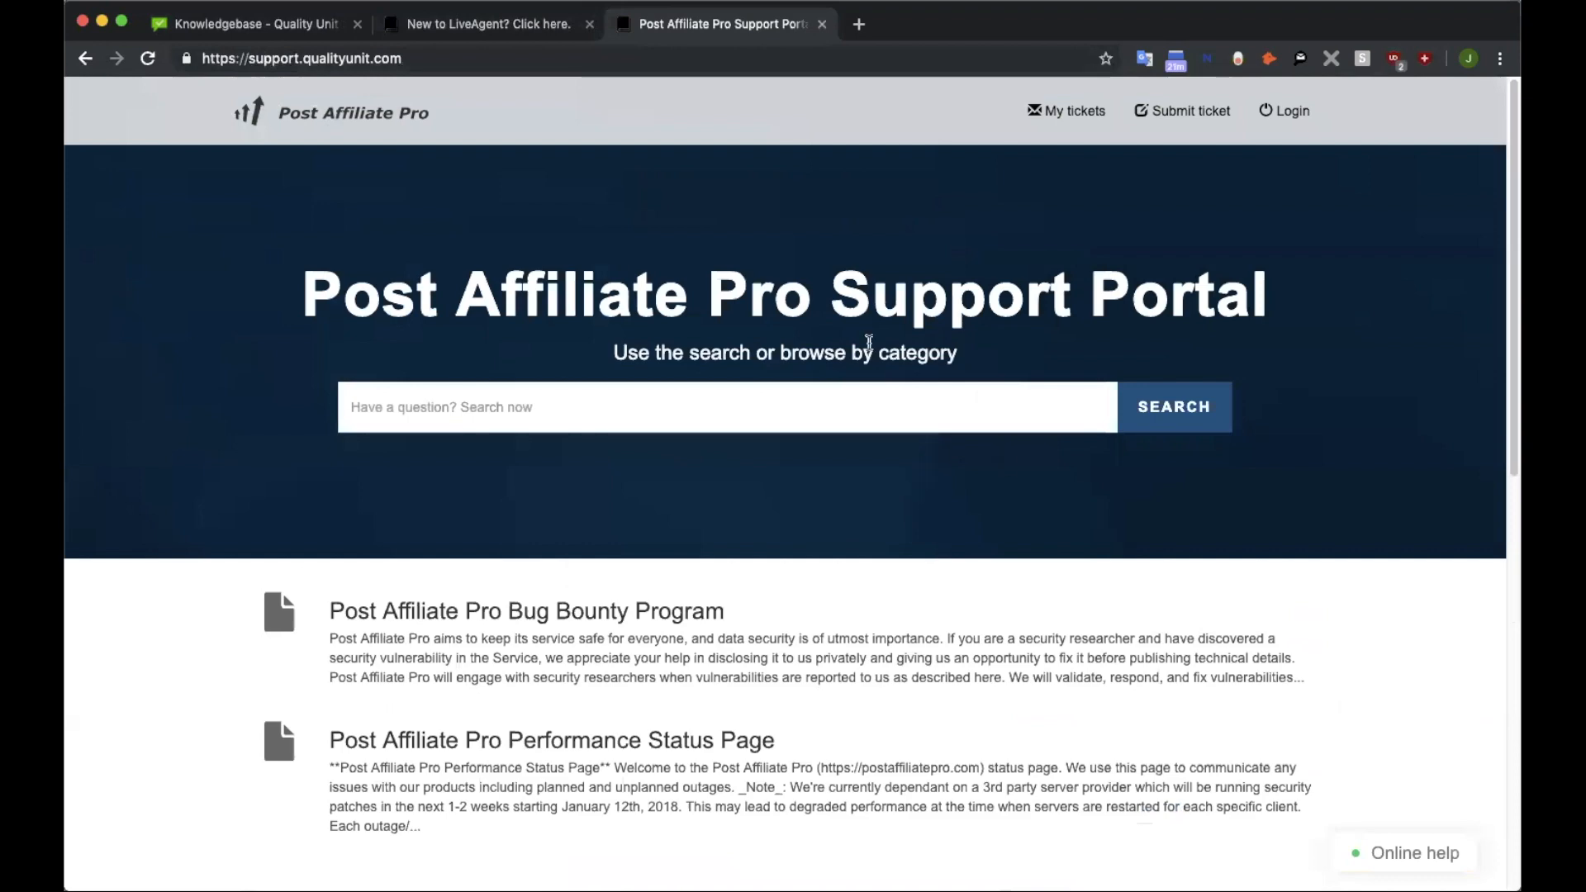
Step: Compare the Post Affiliate Pro portal home page with the "New to LiveAgent? Click here." article page and open the LiveAgent website from it
scroll(941, 399, down, 4)
scroll(876, 458, up, 4)
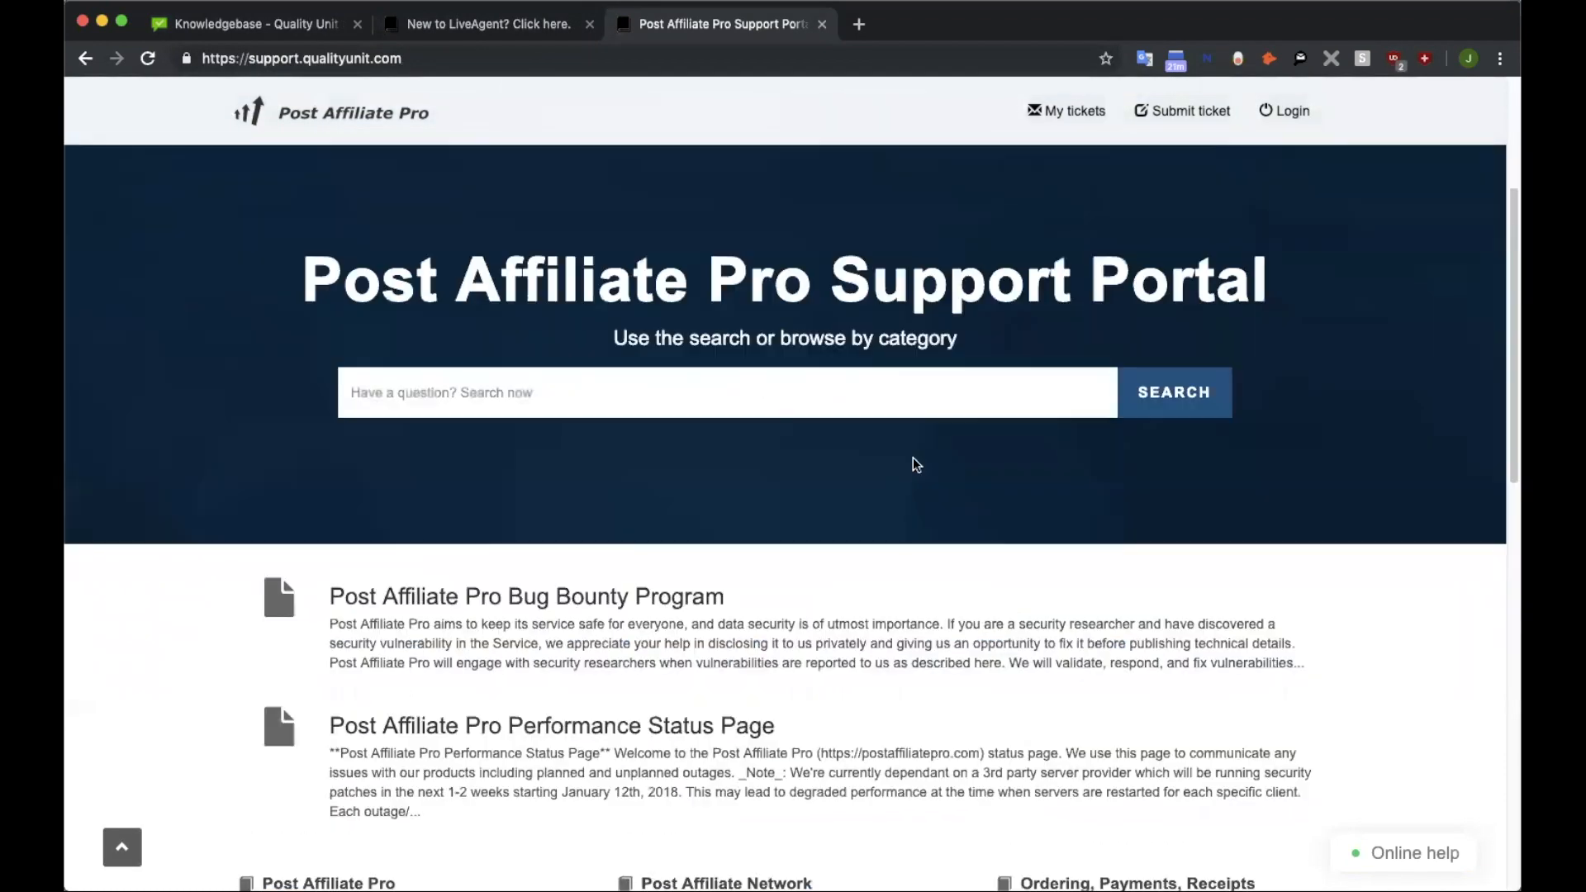
click(488, 24)
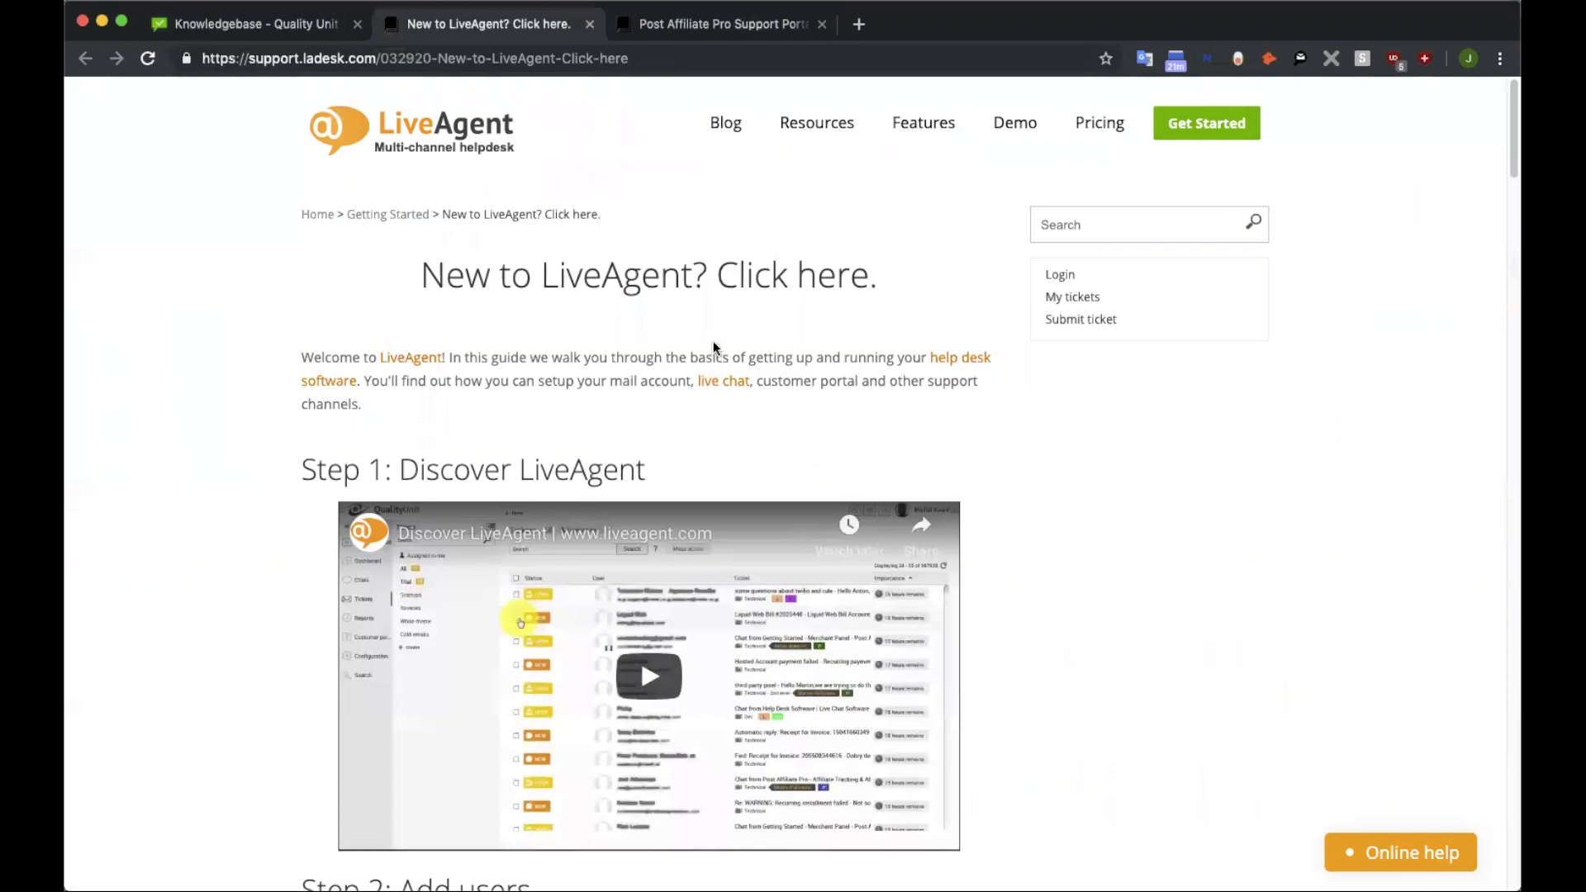
scroll(726, 560, down, 5)
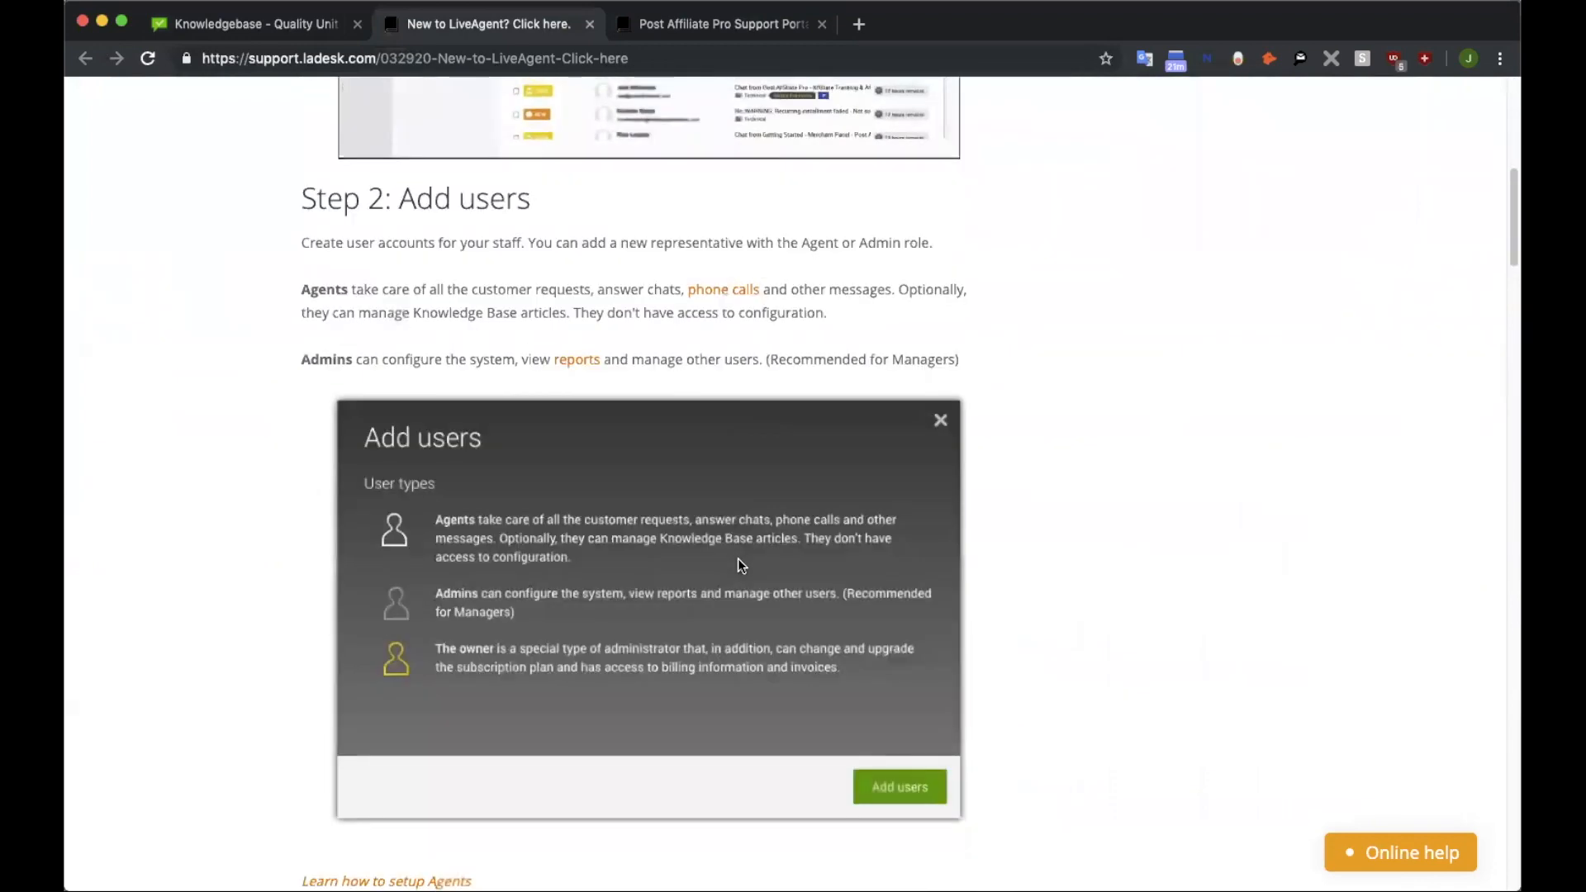
scroll(737, 559, up, 5)
click(486, 131)
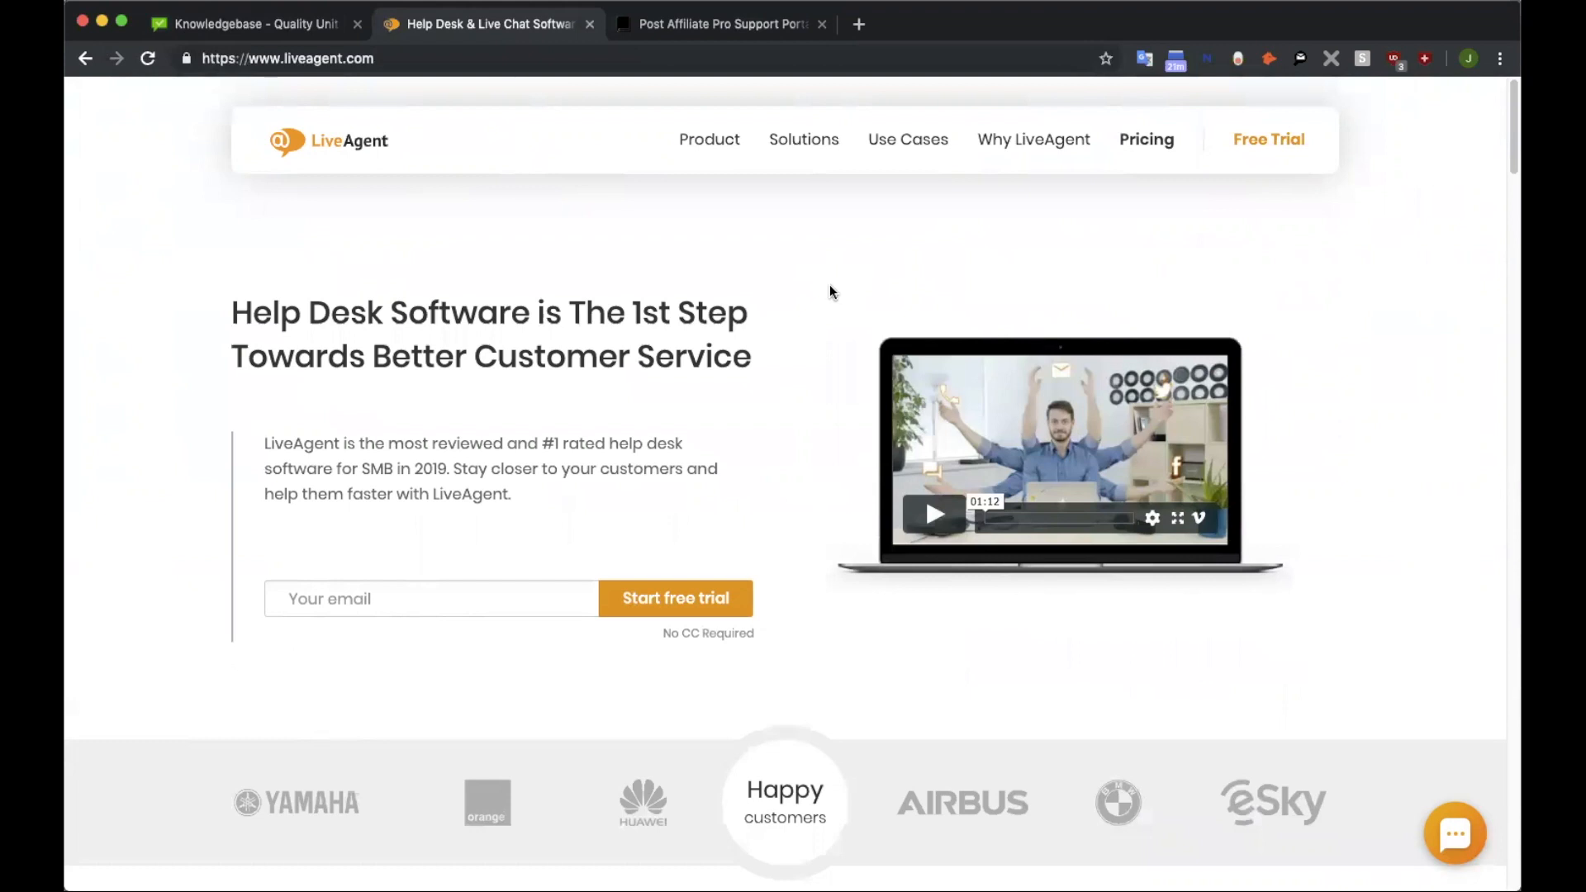
Step: Return to the Knowledgebase agent panel, view the form for creating a customer portal, and close it without creating one
click(222, 25)
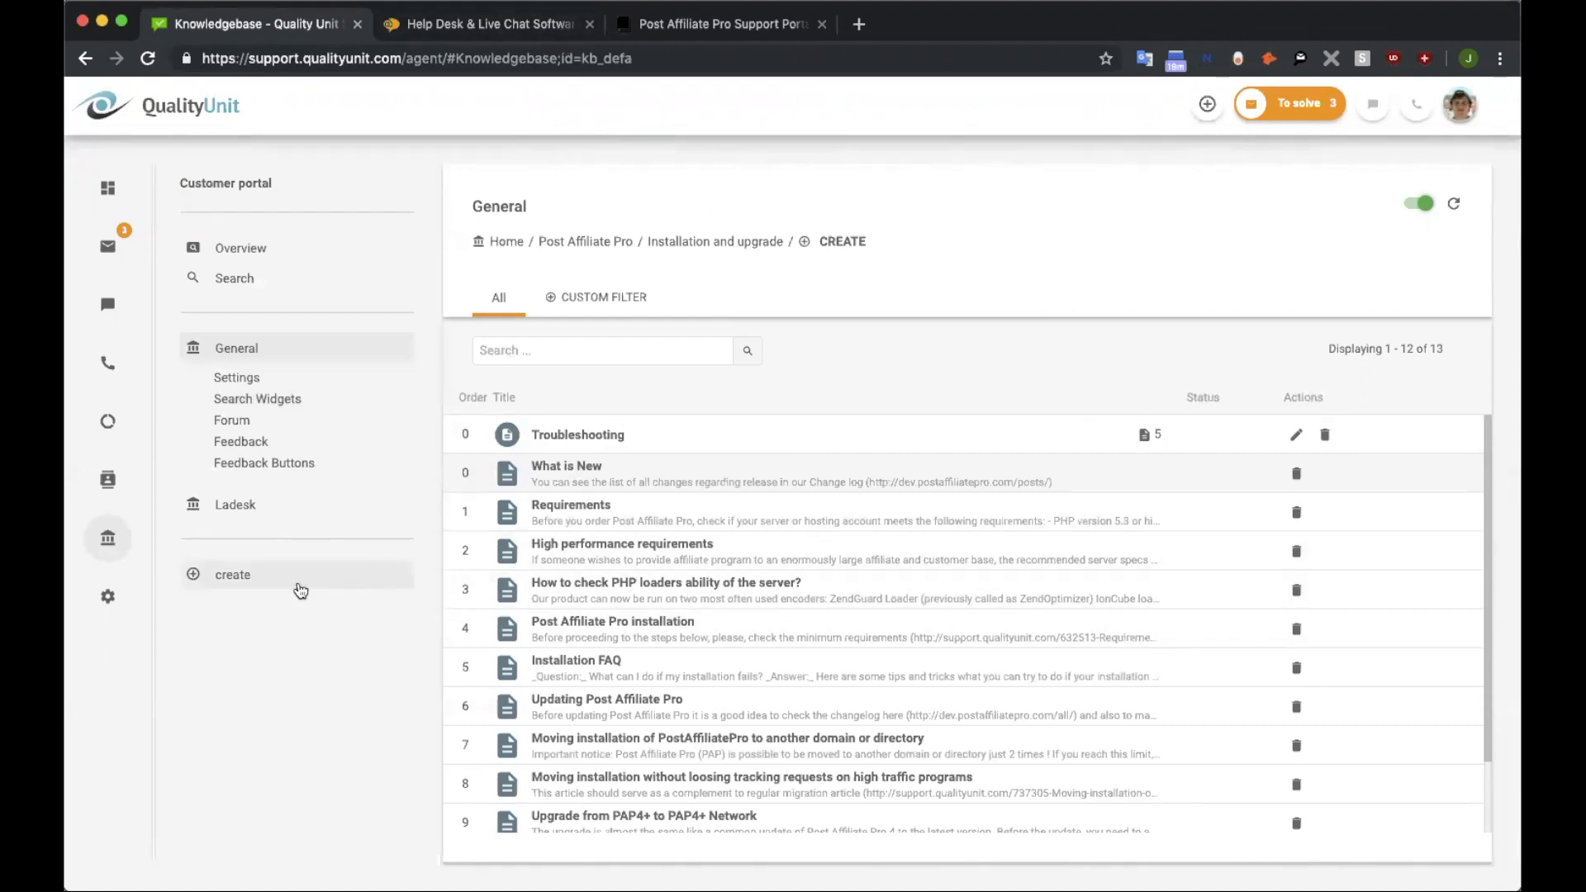
click(247, 578)
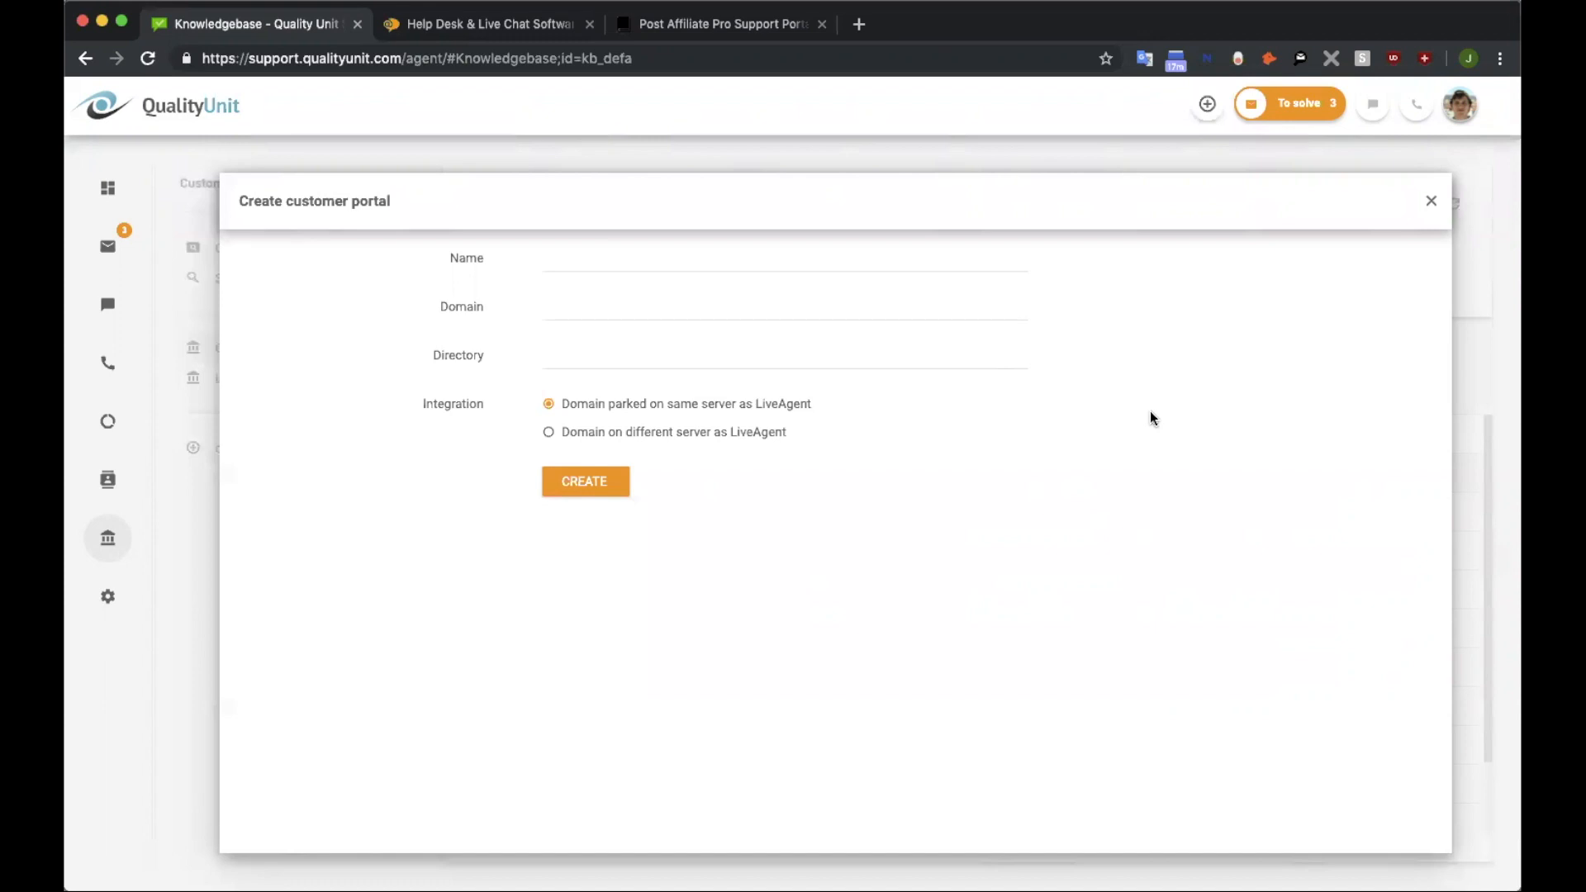
click(1427, 205)
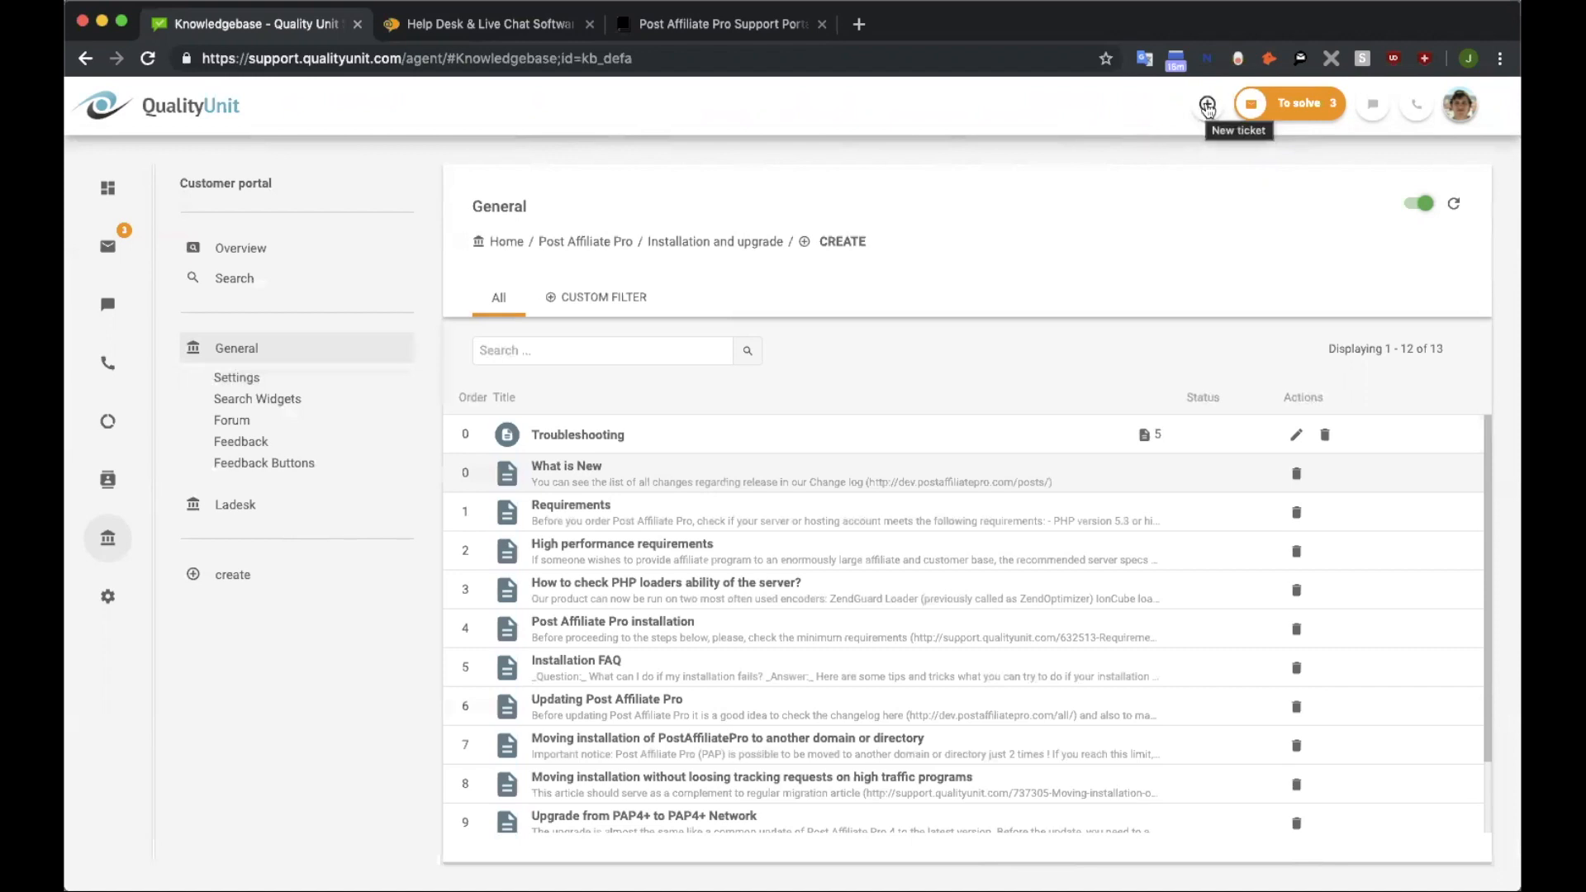
Step: Start a new internal ticket and set its department to Knowledgebase
click(1206, 105)
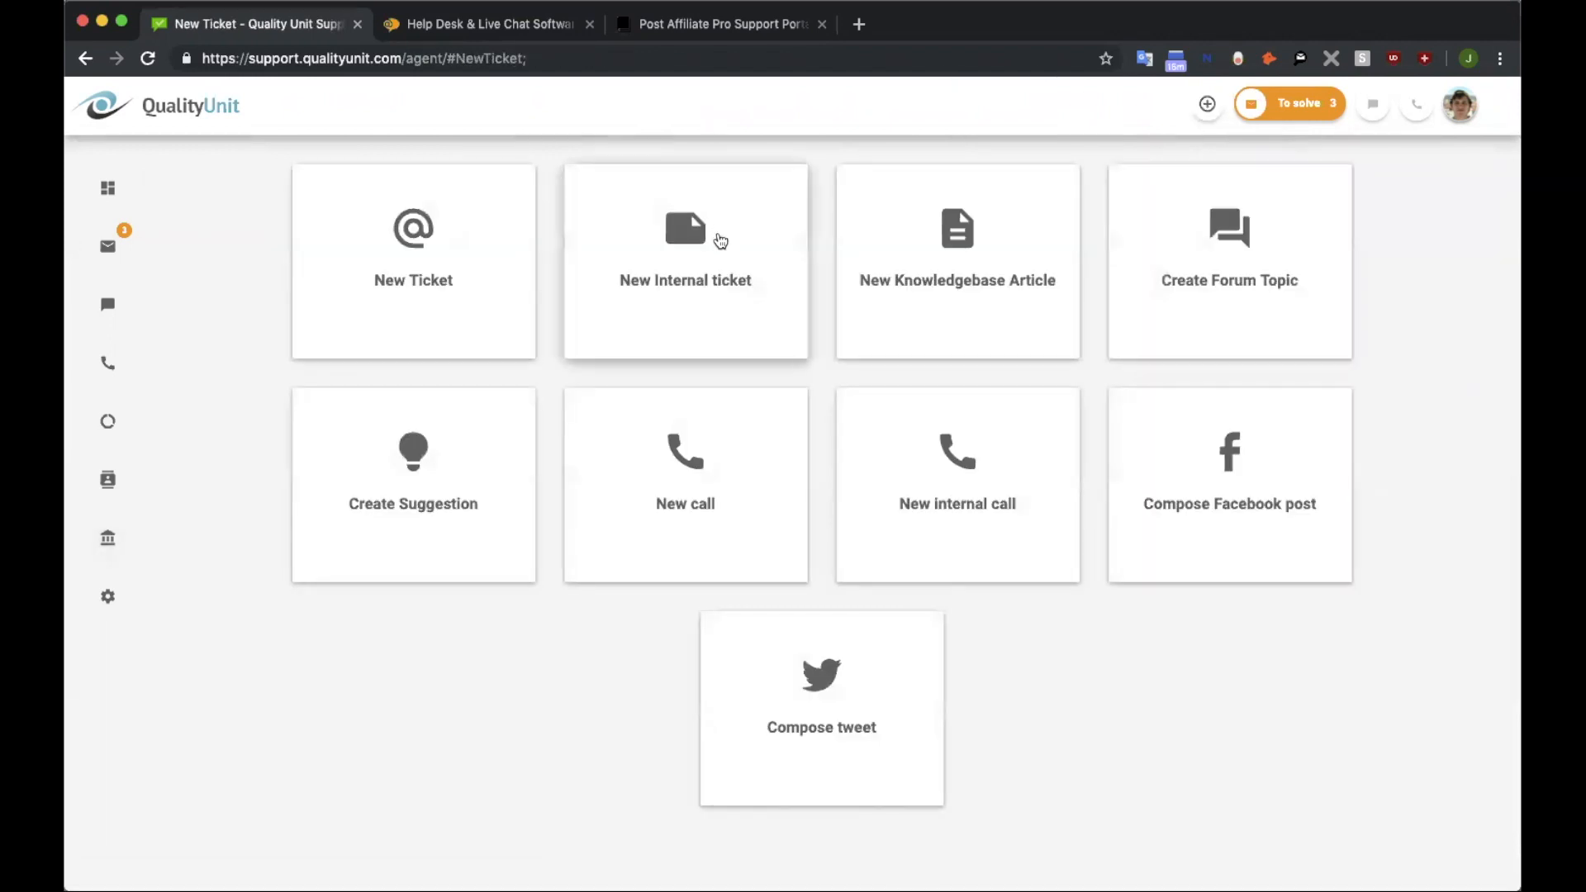
click(718, 241)
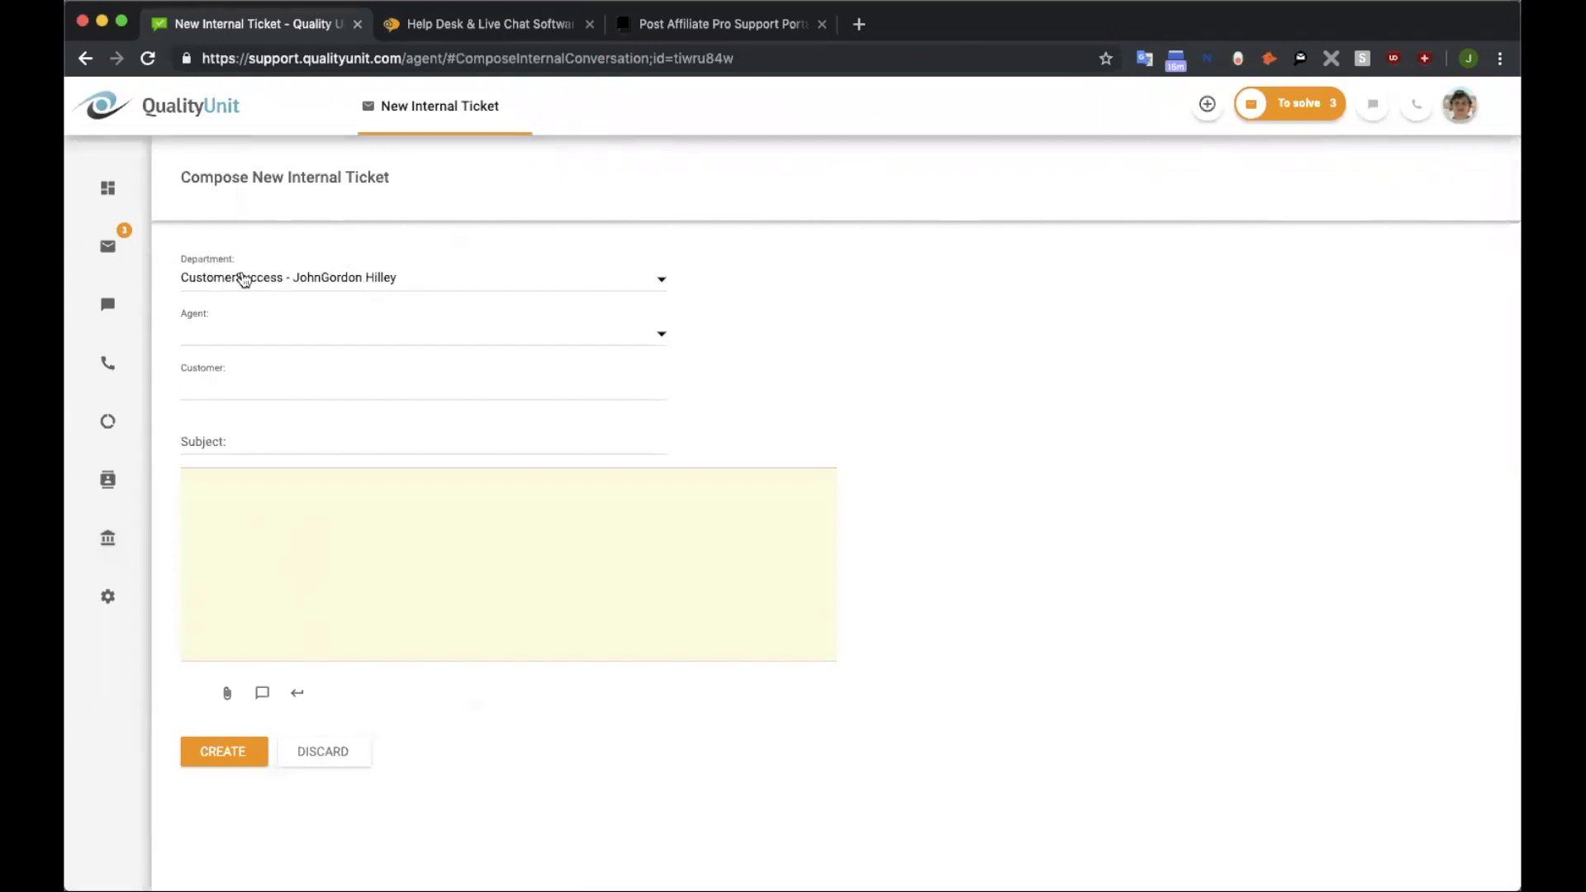
click(268, 278)
scroll(305, 414, down, 3)
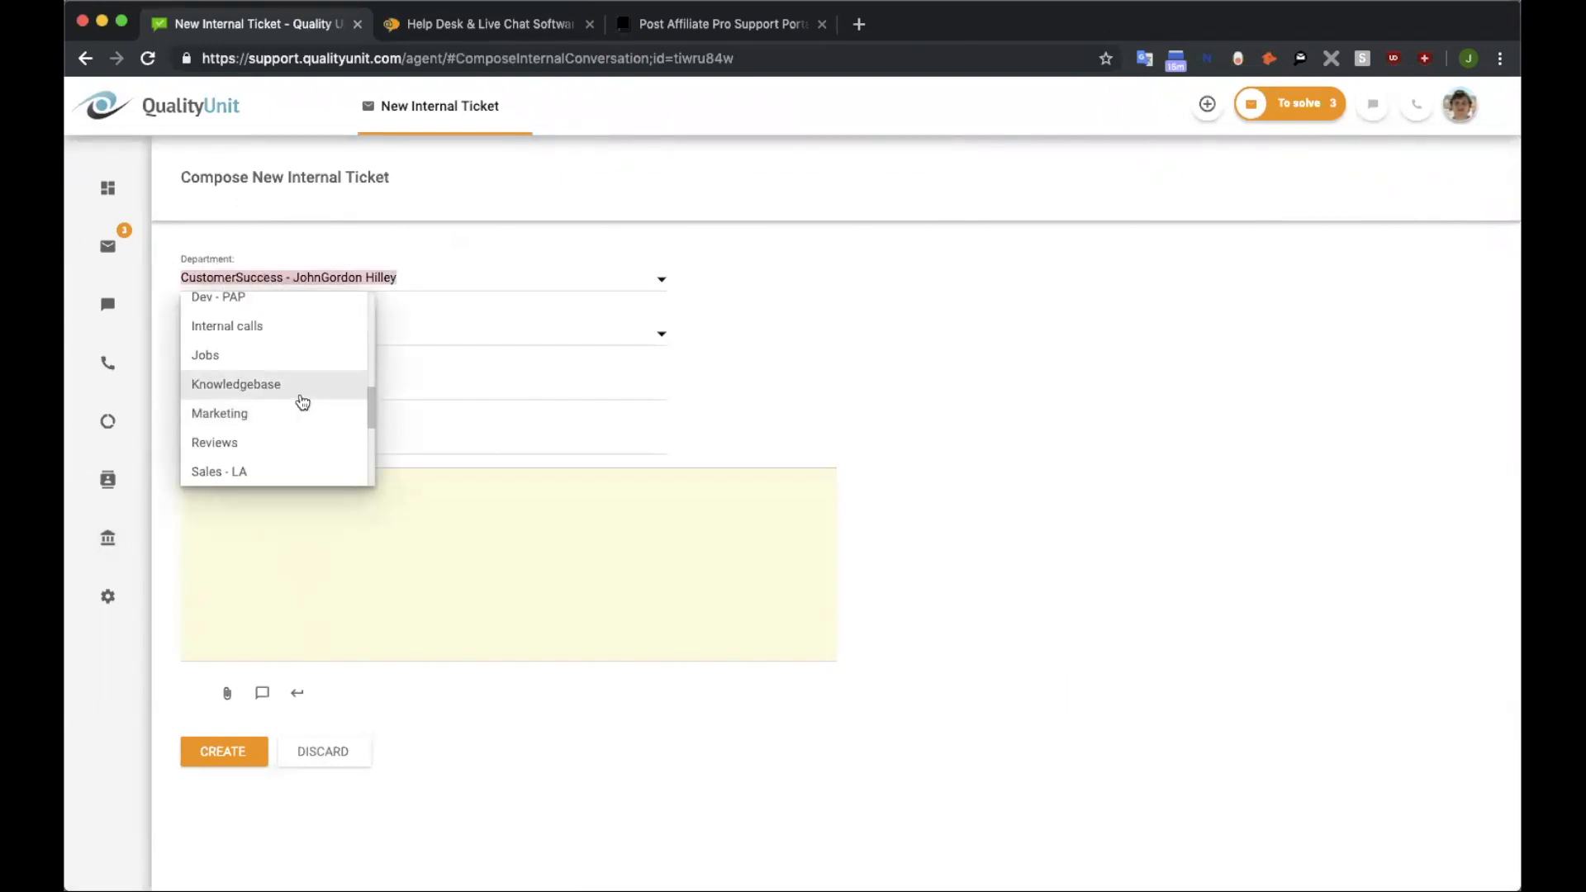
click(281, 385)
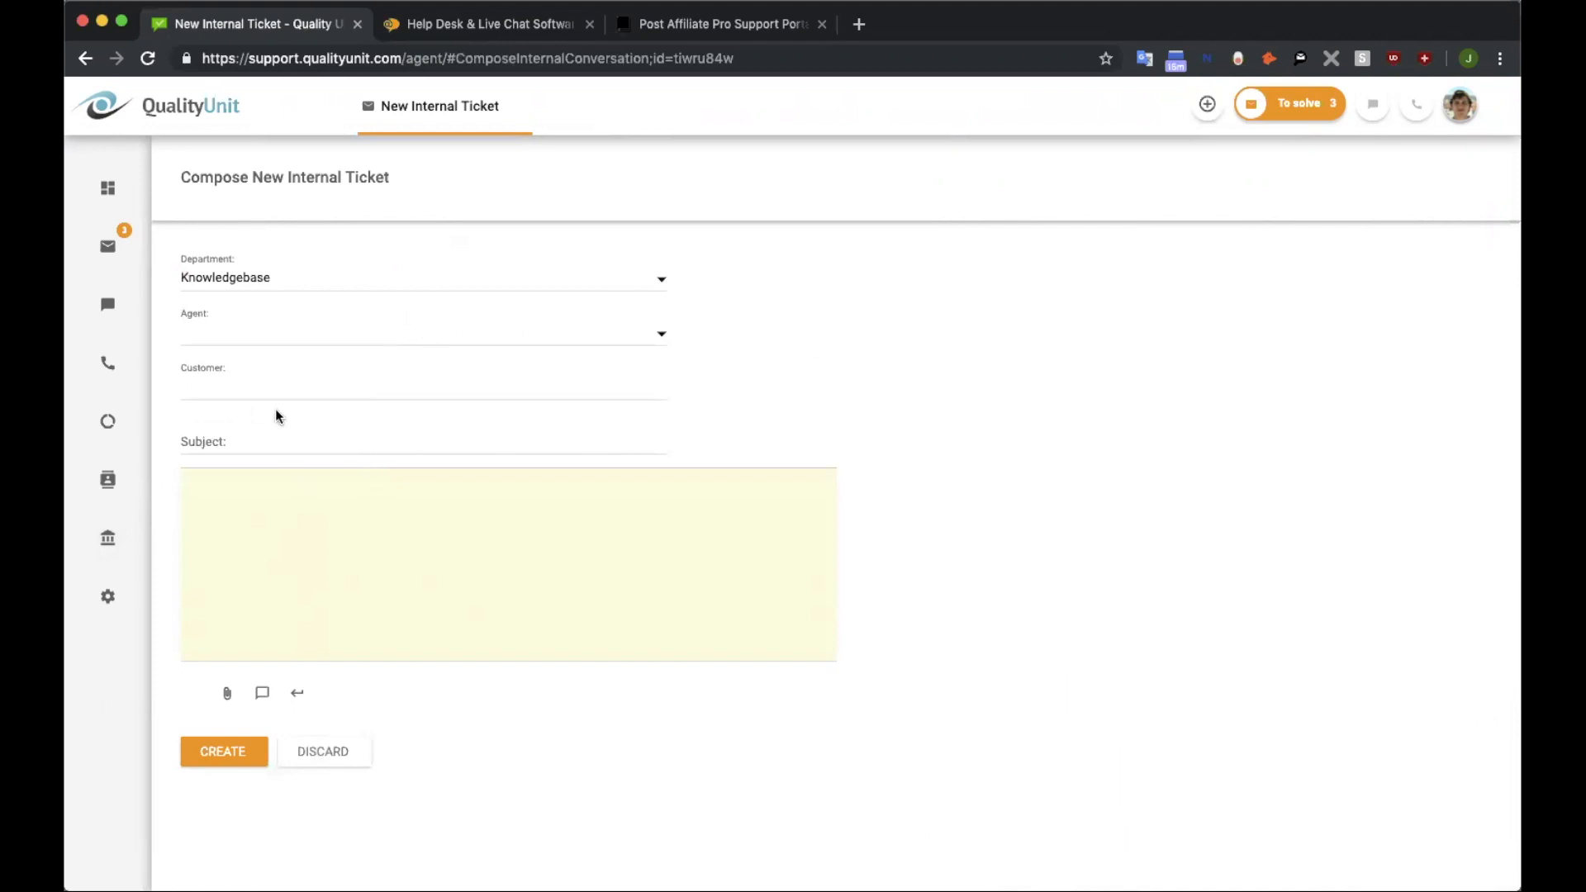
Step: Enter the ticket subject "How to use our Live Chat" and the note lines "- how to start the chat" and "- how to use the transcript"
click(272, 443)
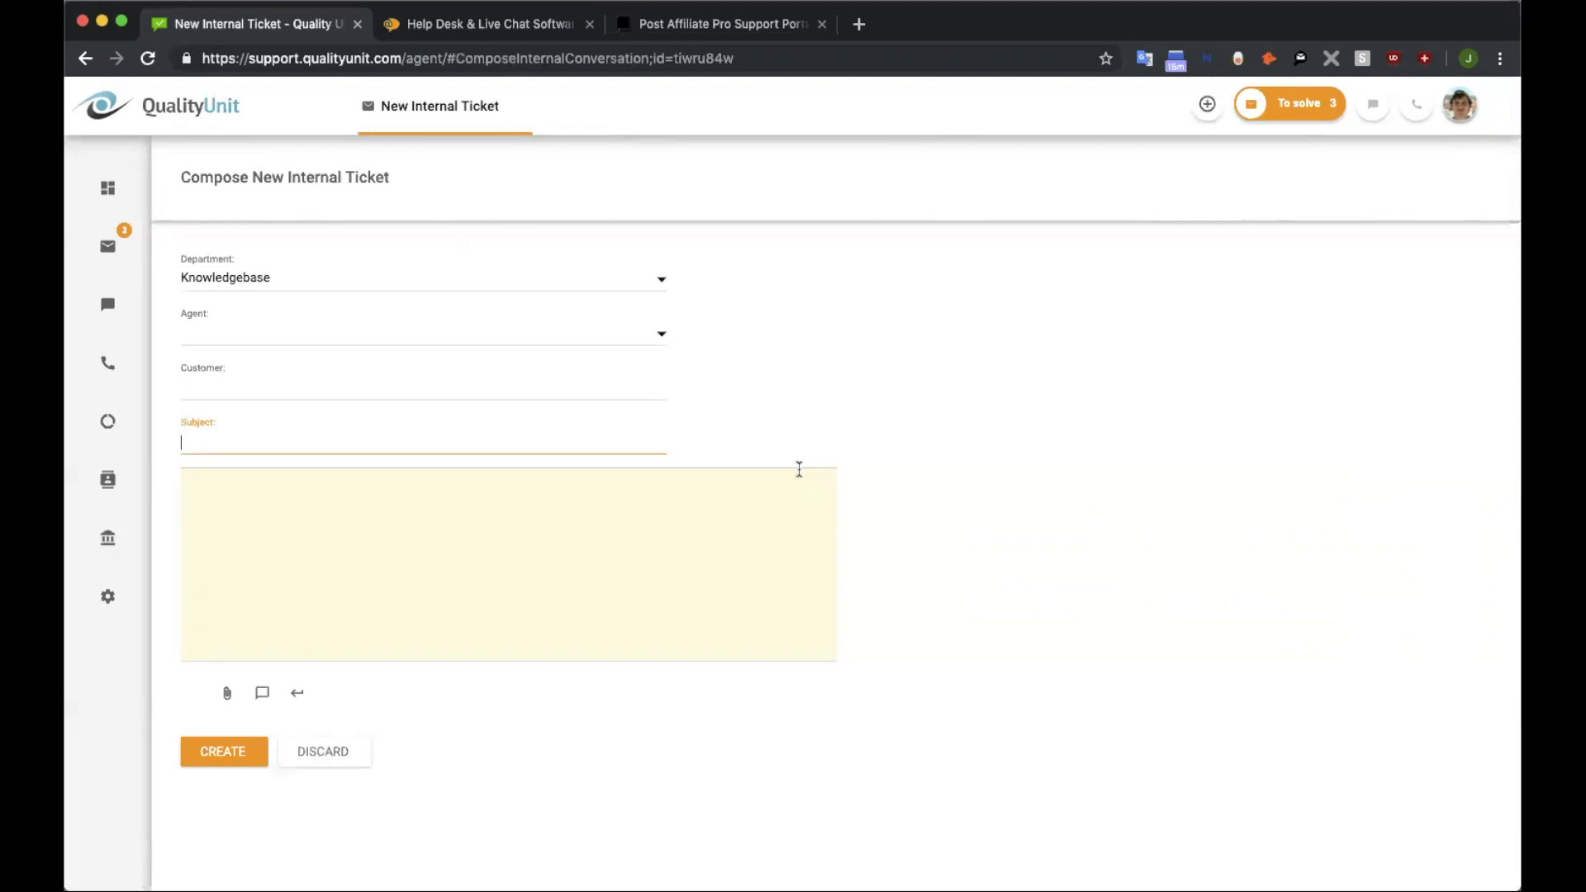
text(How )
text(to use our L)
text(ive )
text(Caht)
key(BackSpace)
key(BackSpace)
key(BackSpace)
text(hat)
key(Tab)
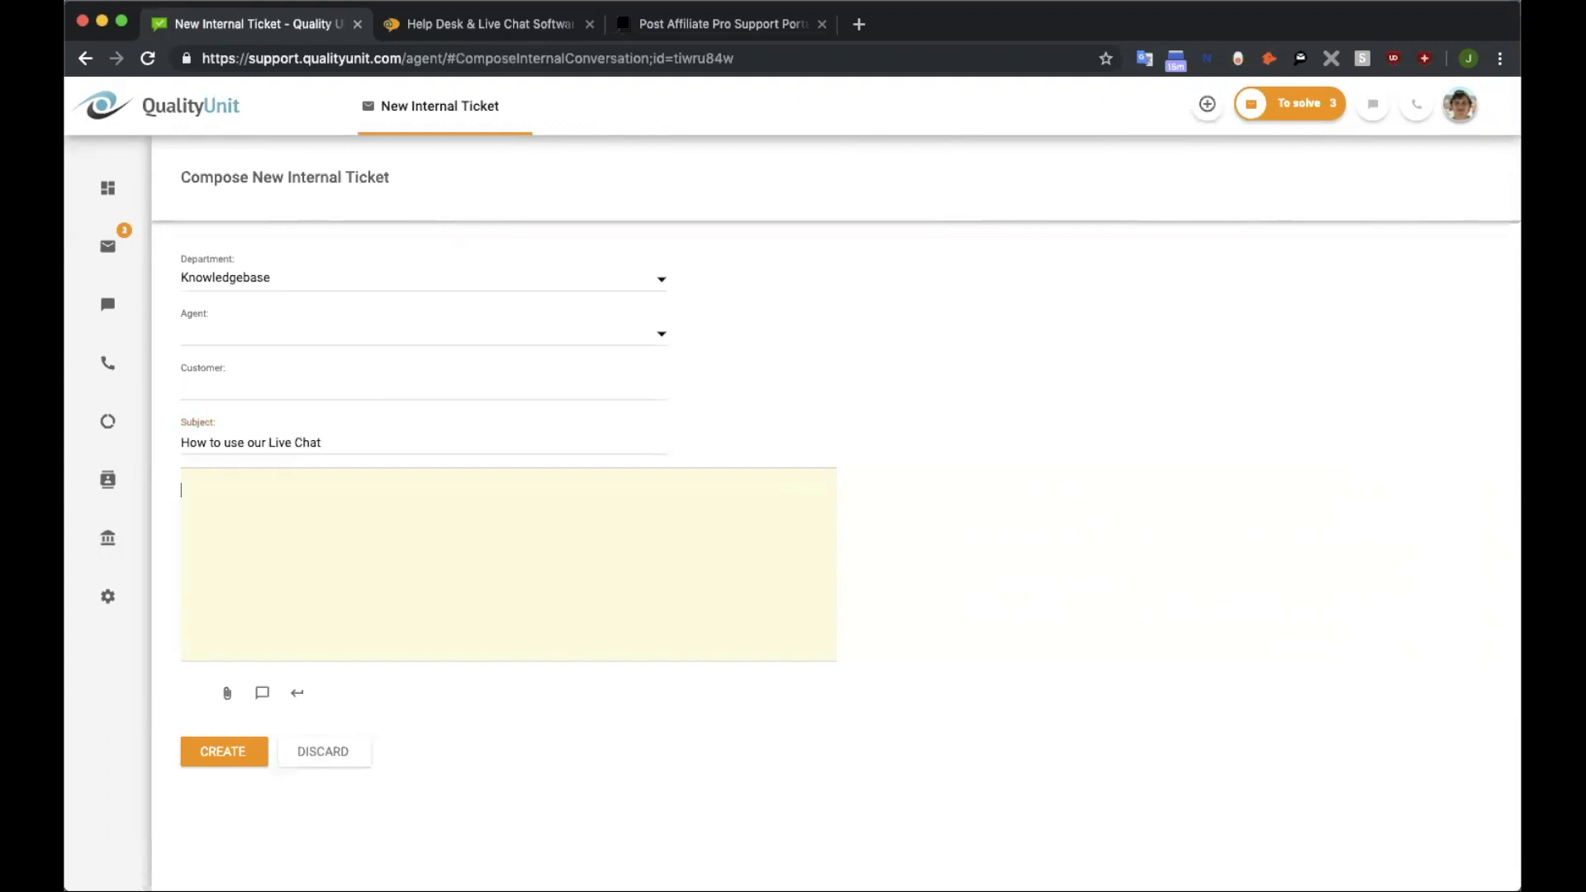
text(- how to start the chat - how )
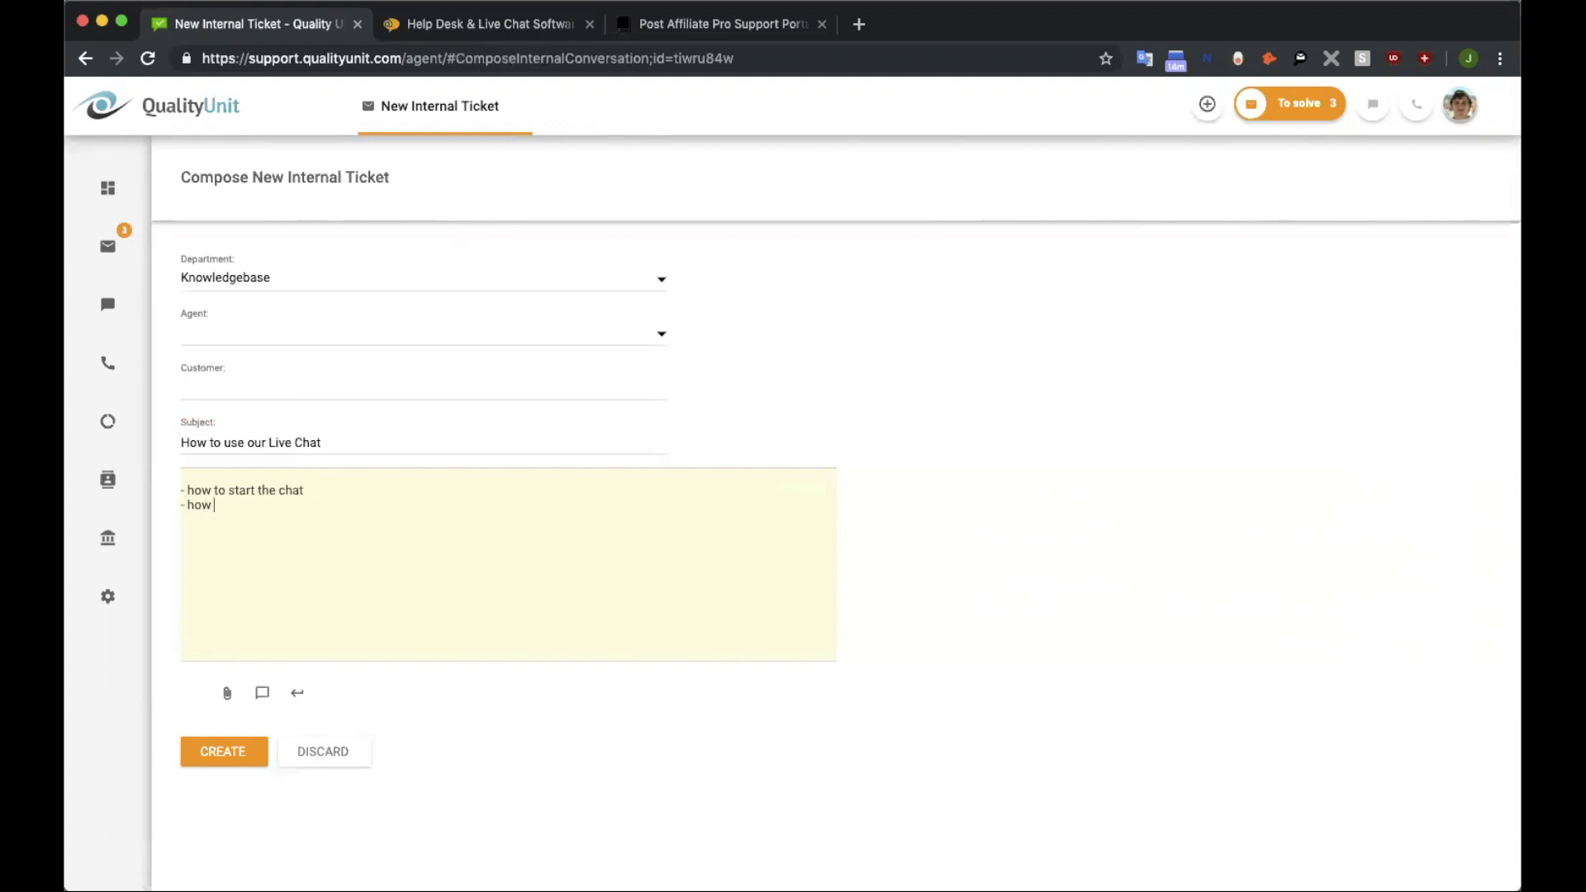
text(to use the transcript)
Step: Assign the internal ticket to your own agent account and create the ticket
click(508, 334)
scroll(327, 398, down, 3)
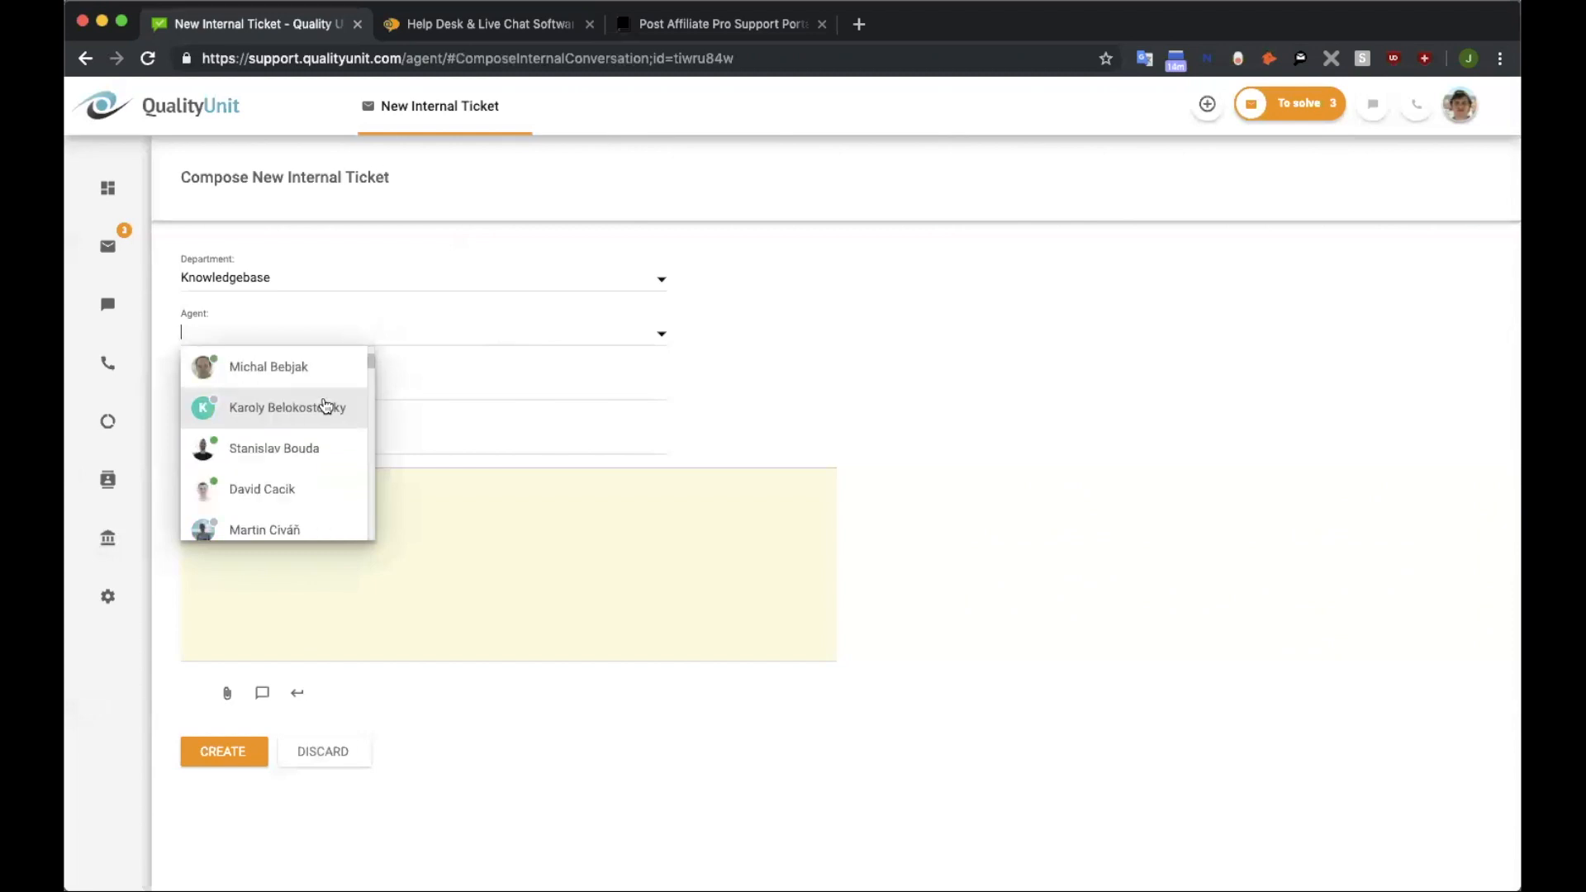
scroll(314, 433, down, 7)
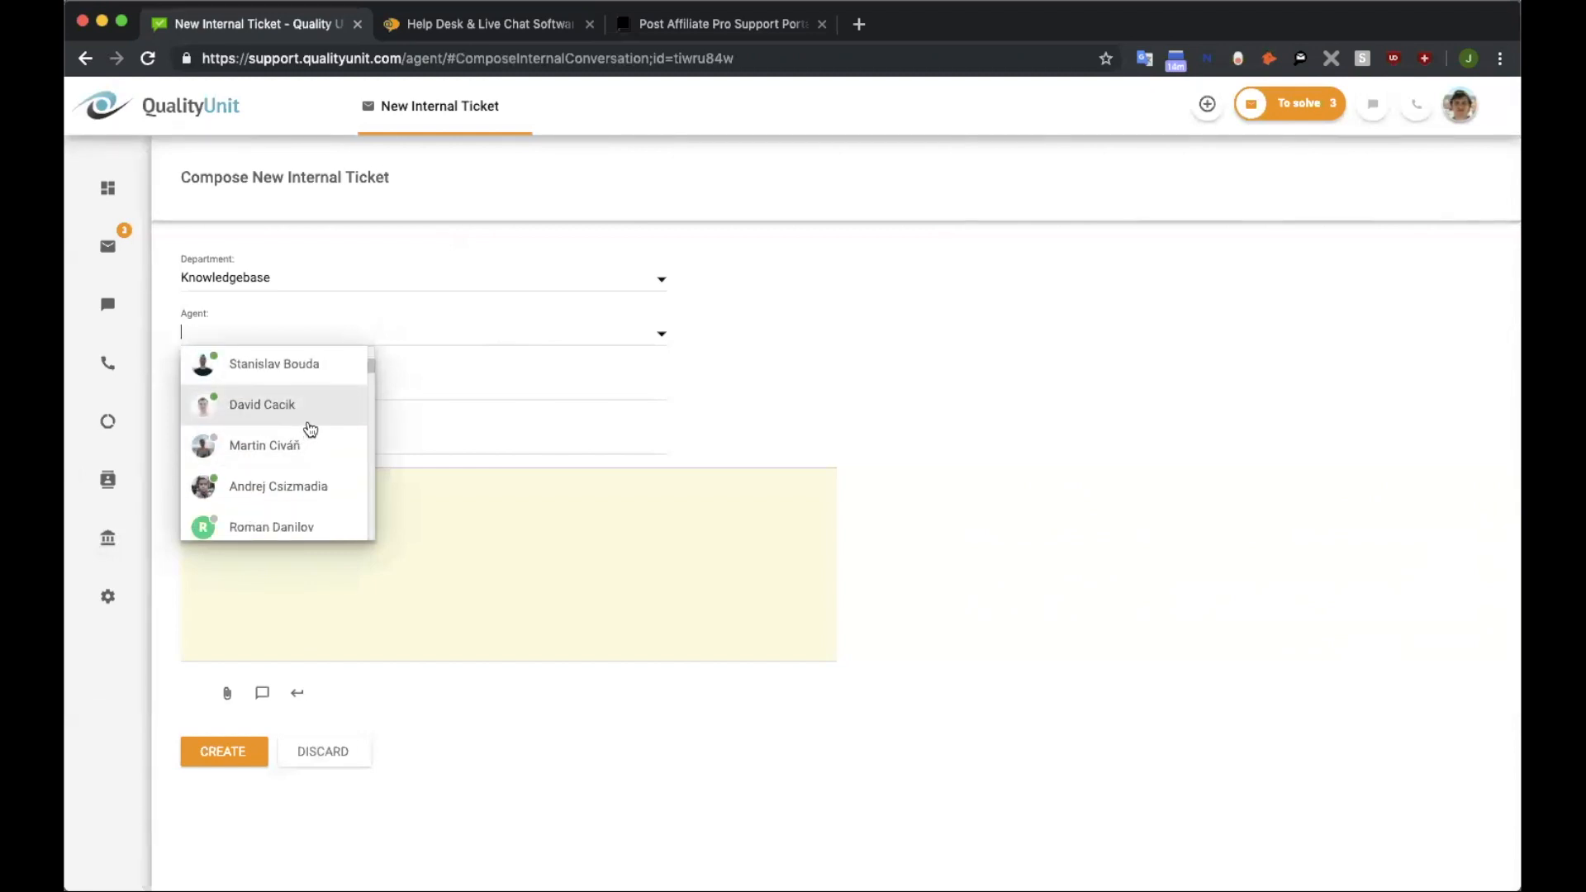
scroll(311, 435, down, 4)
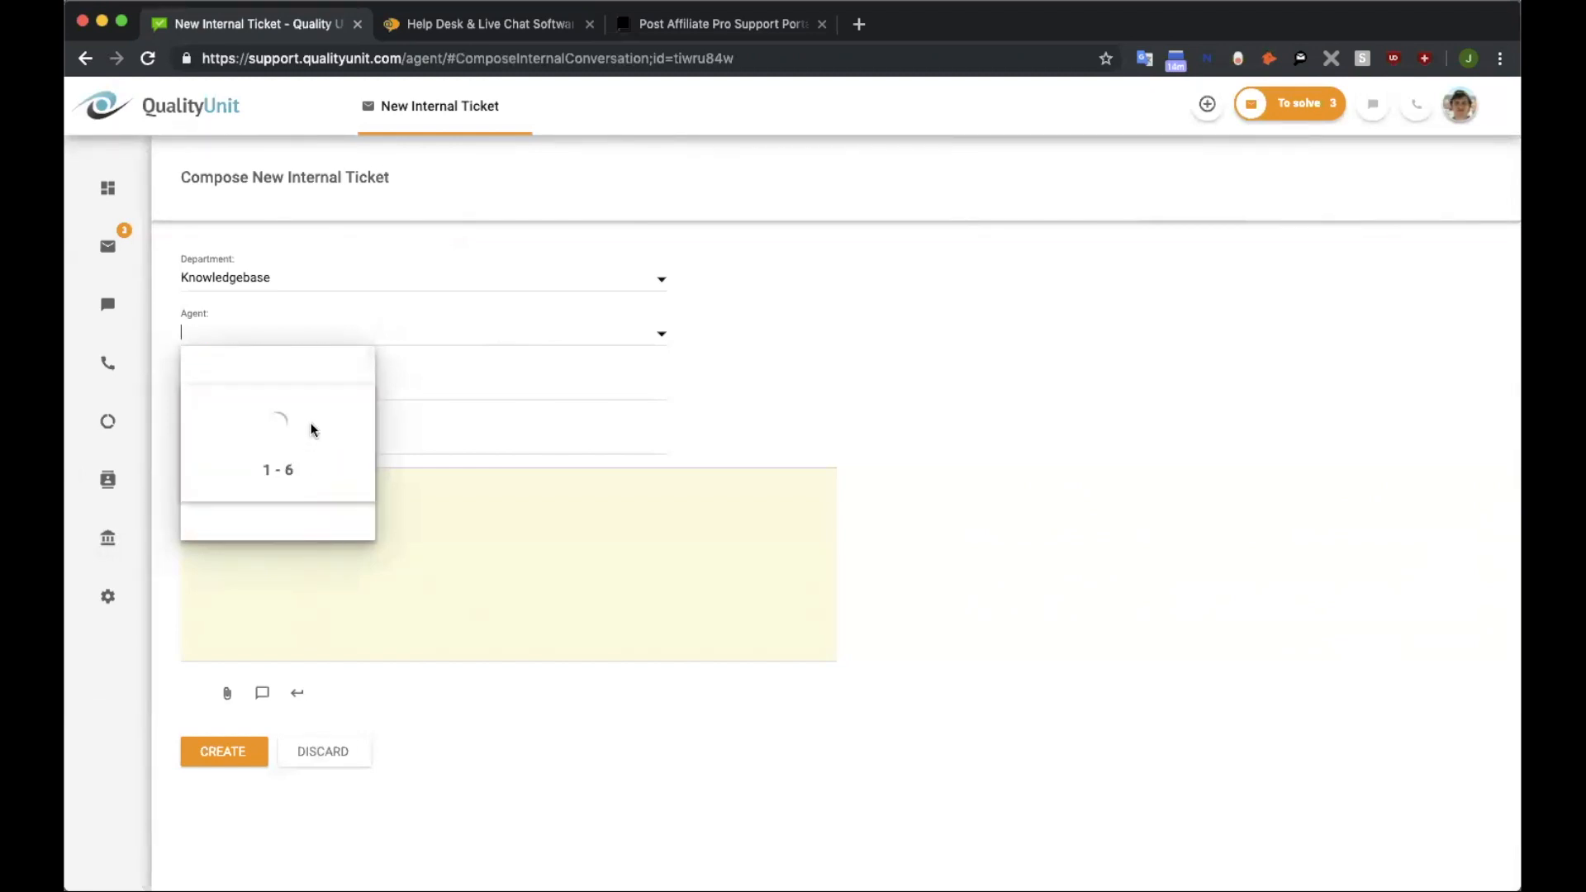
scroll(326, 423, down, 10)
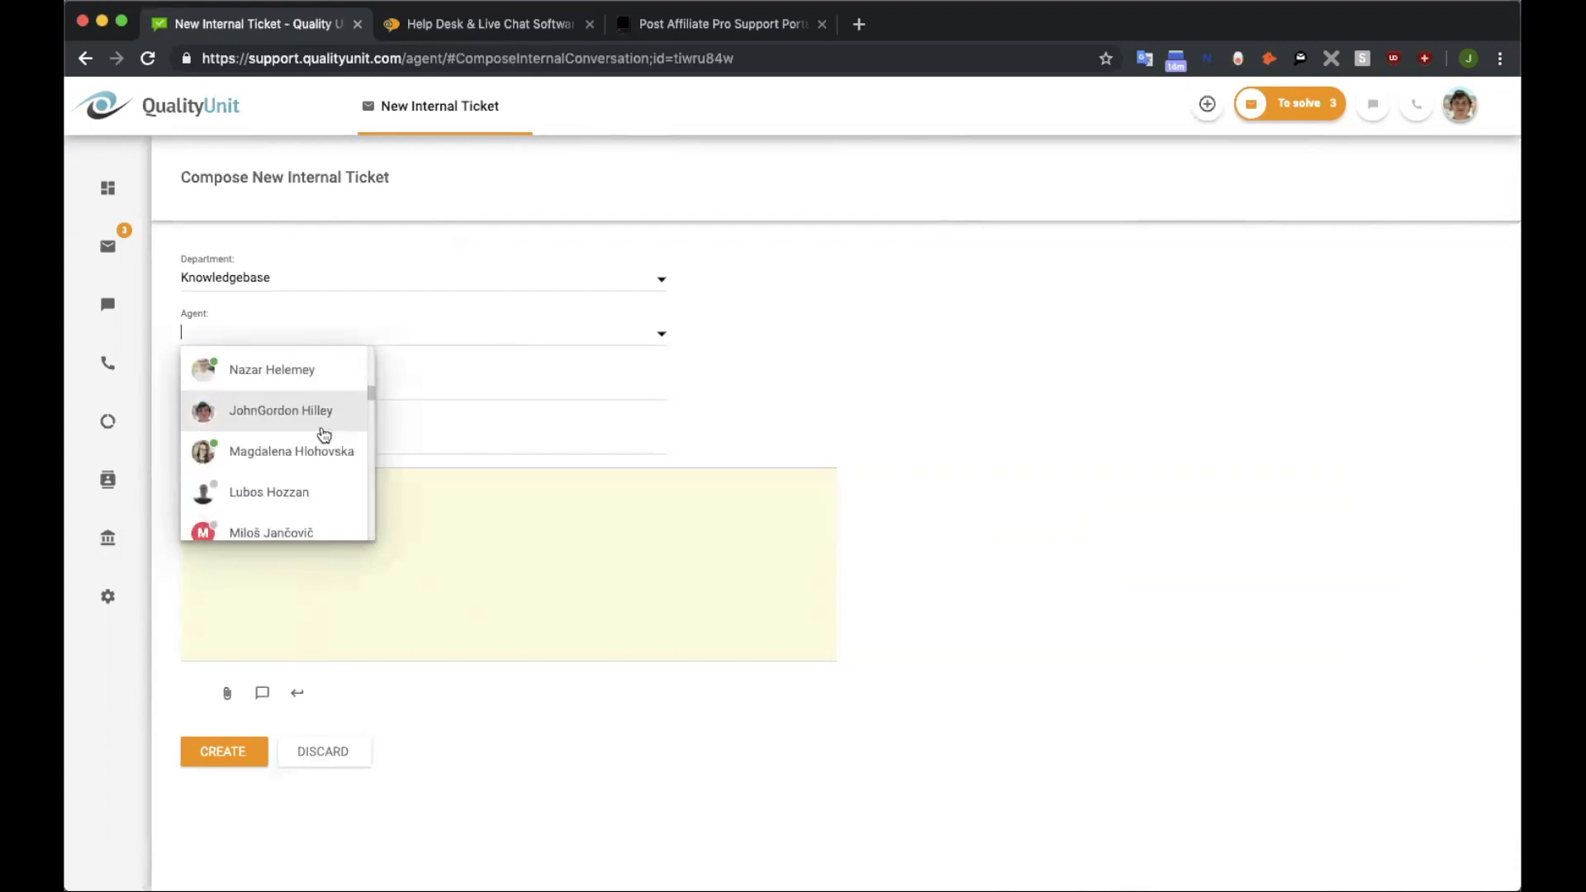
click(321, 412)
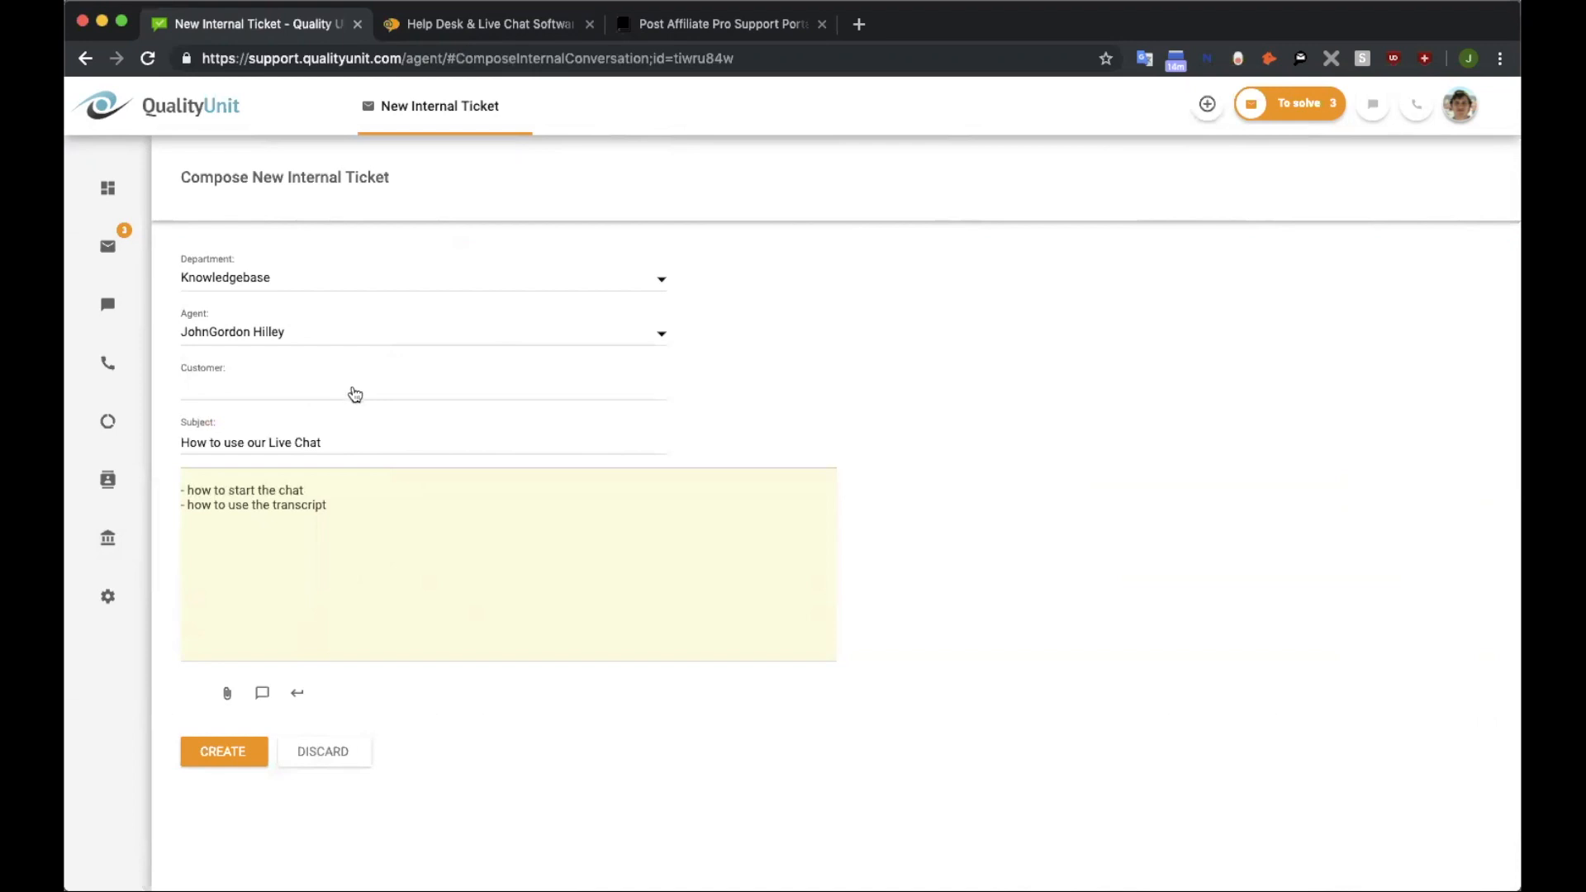
click(460, 502)
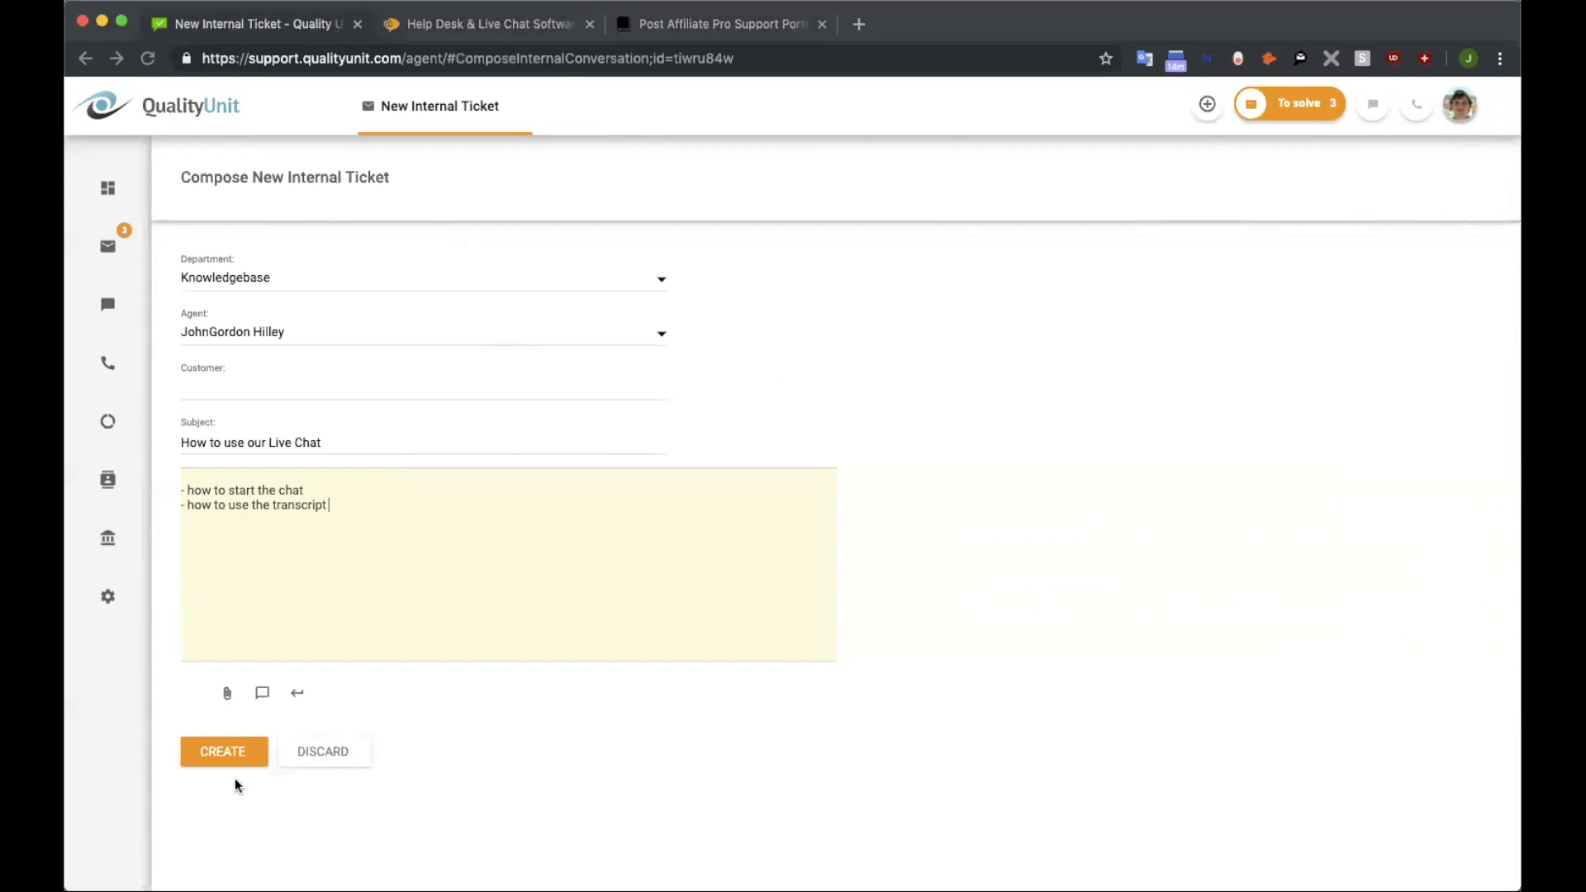
click(233, 756)
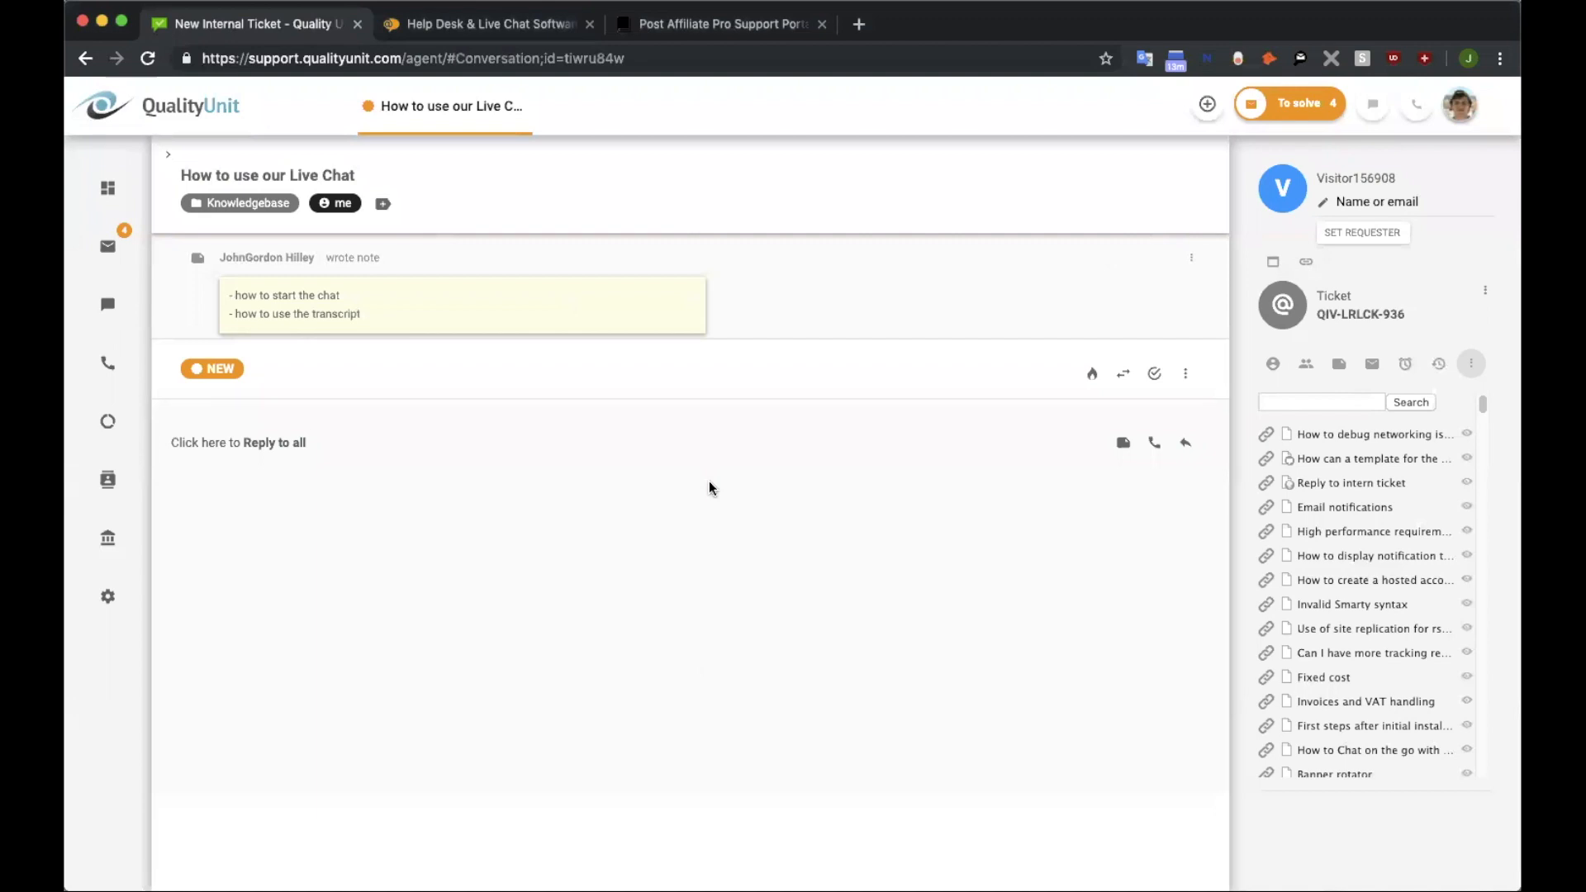
Step: Open the liveagentlive.ladesk.com agent panel in a new browser tab and go to its My account page
click(859, 24)
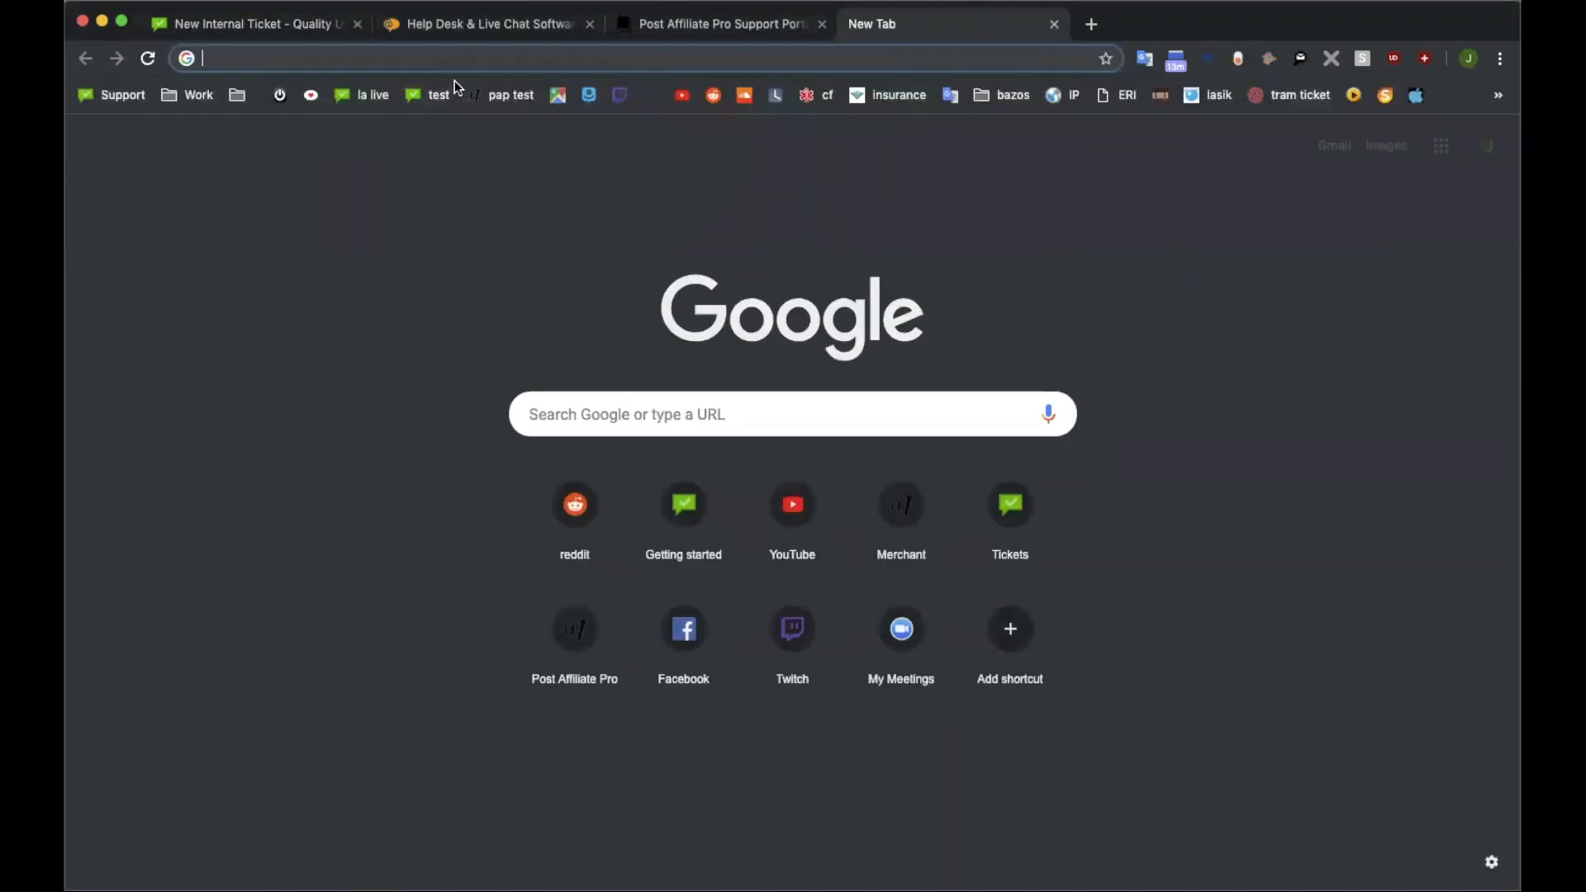
click(368, 94)
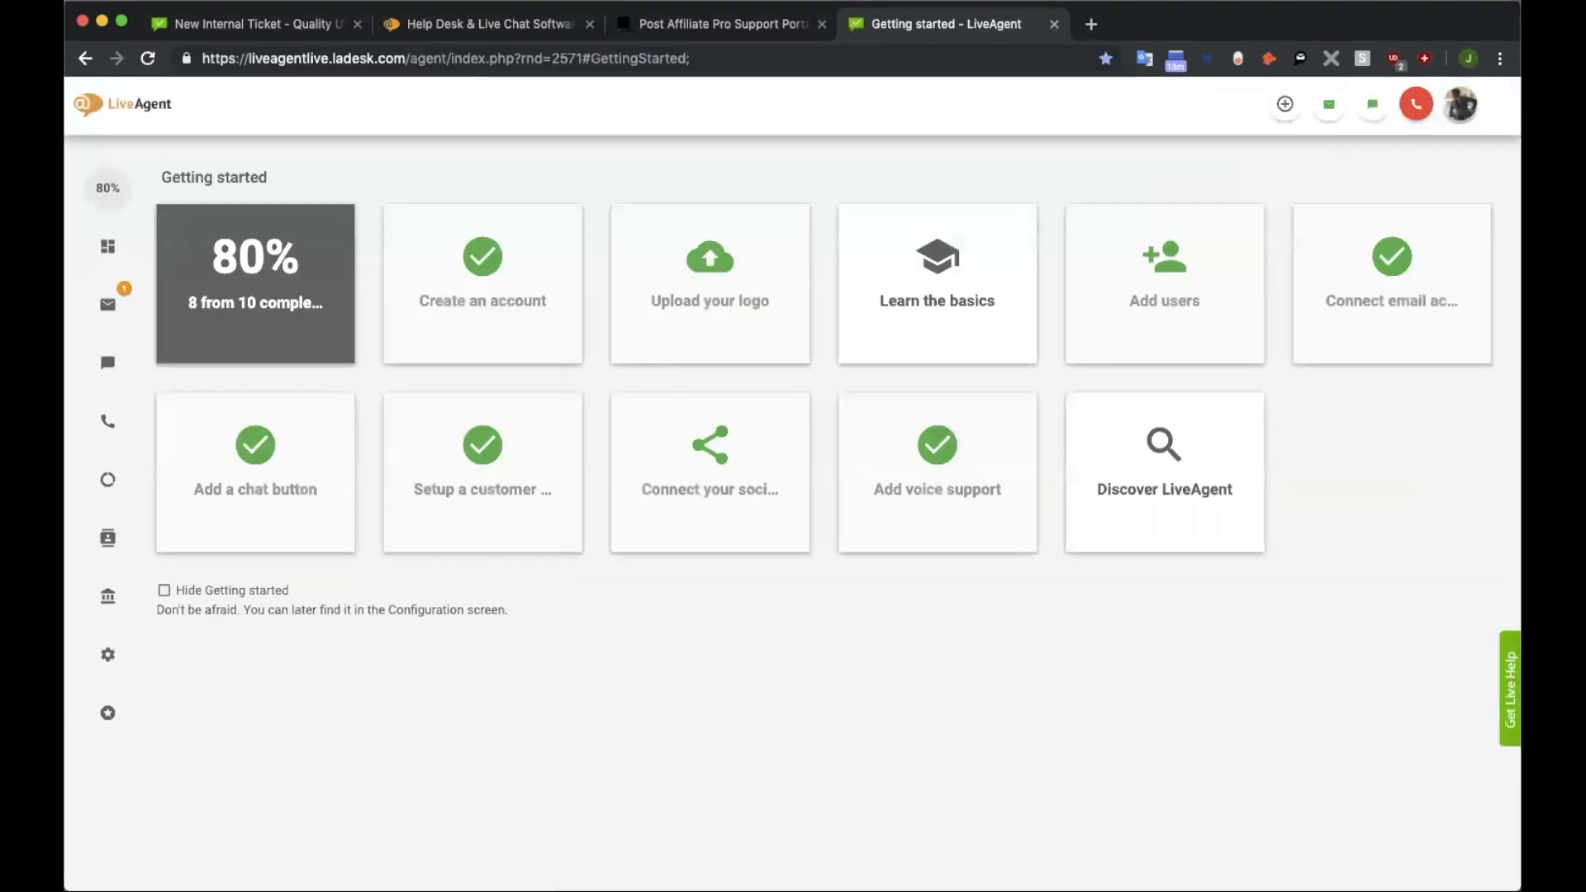
click(109, 715)
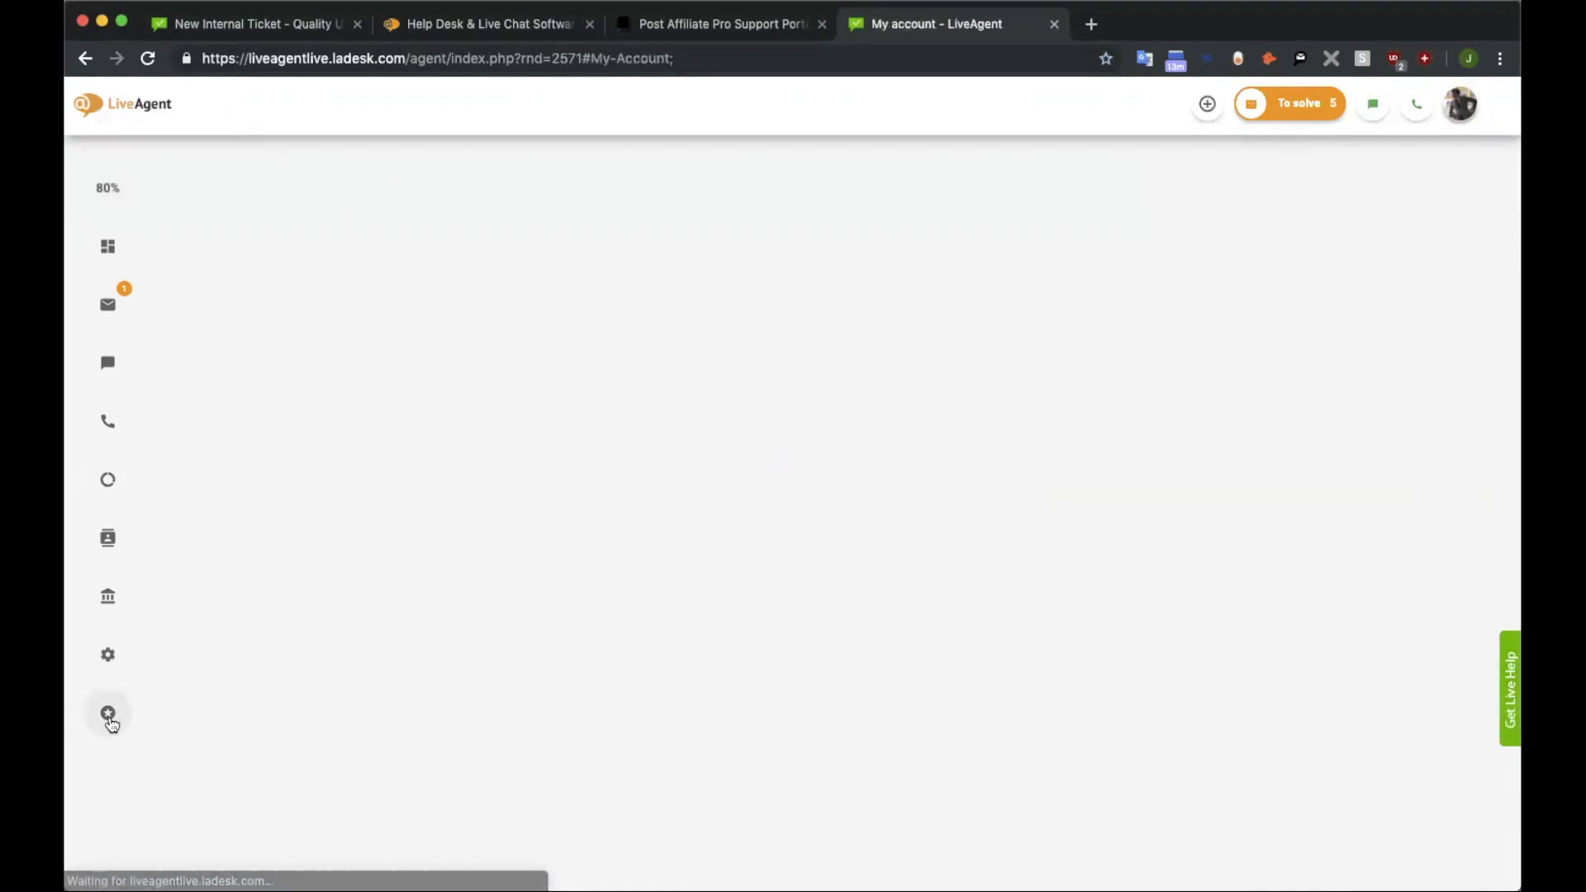